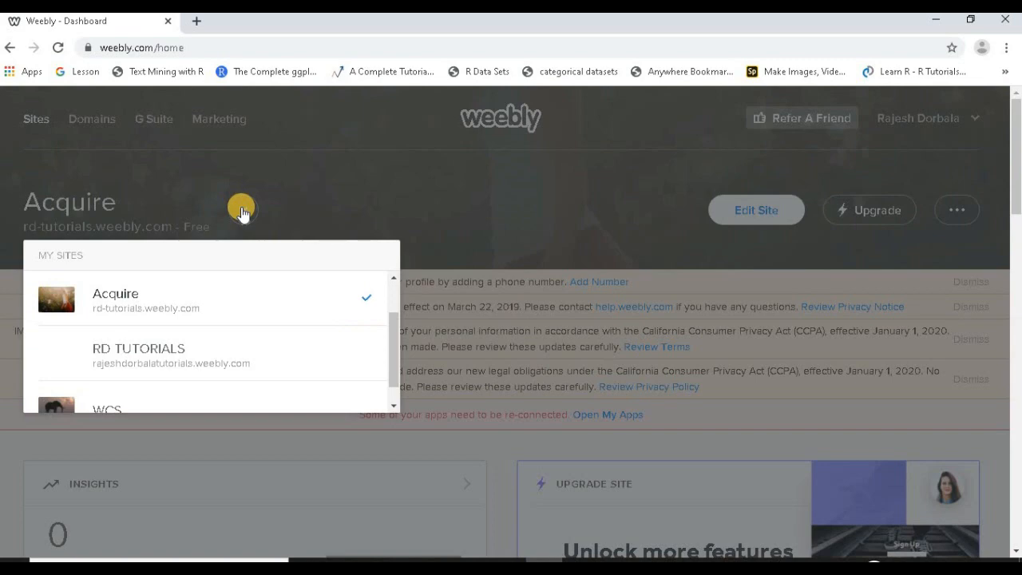
Add a new site to the account as a plain website without an online store.
left_click(322, 194)
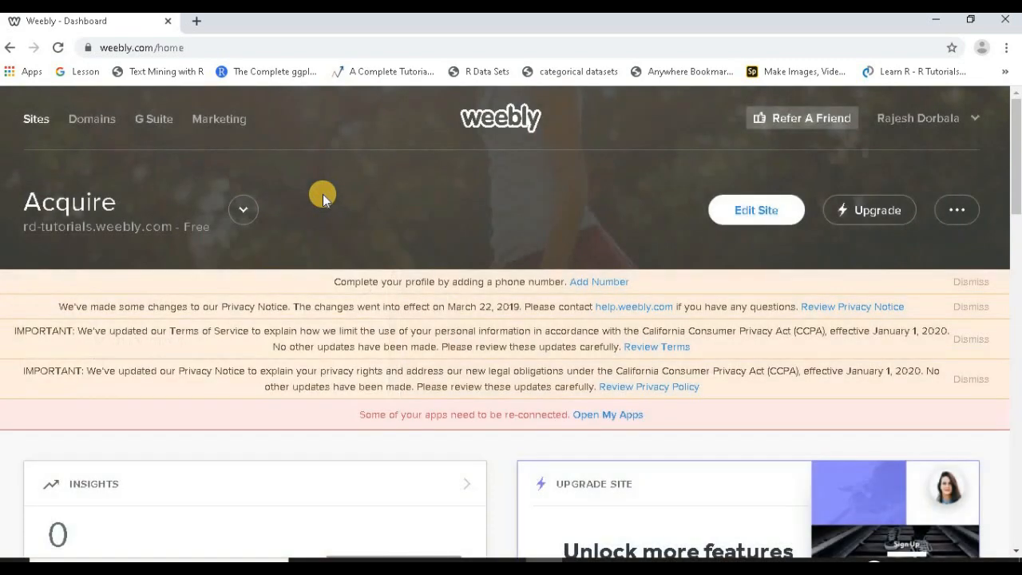
left_click(243, 210)
scroll(221, 312, "up", 1)
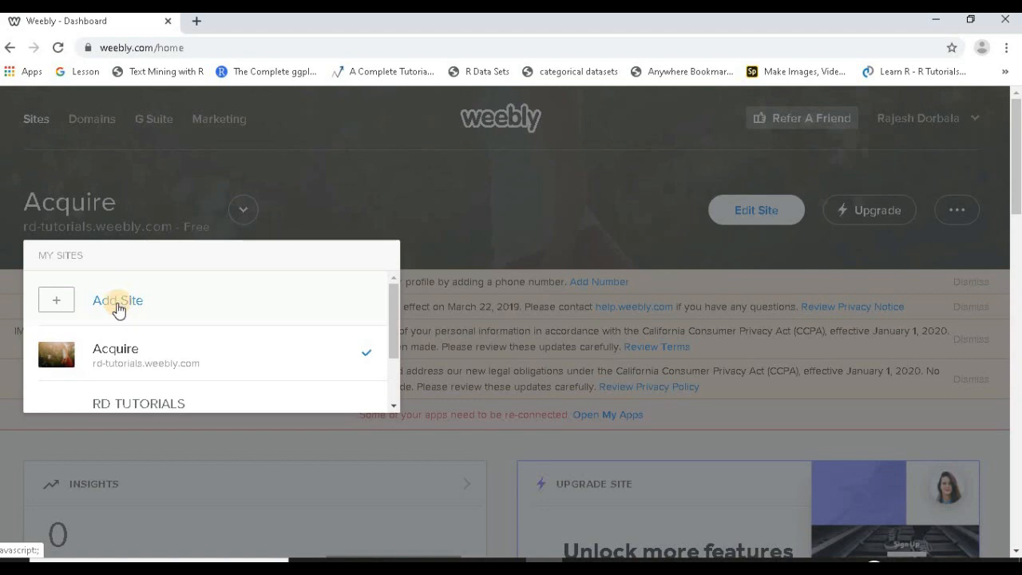
left_click(118, 309)
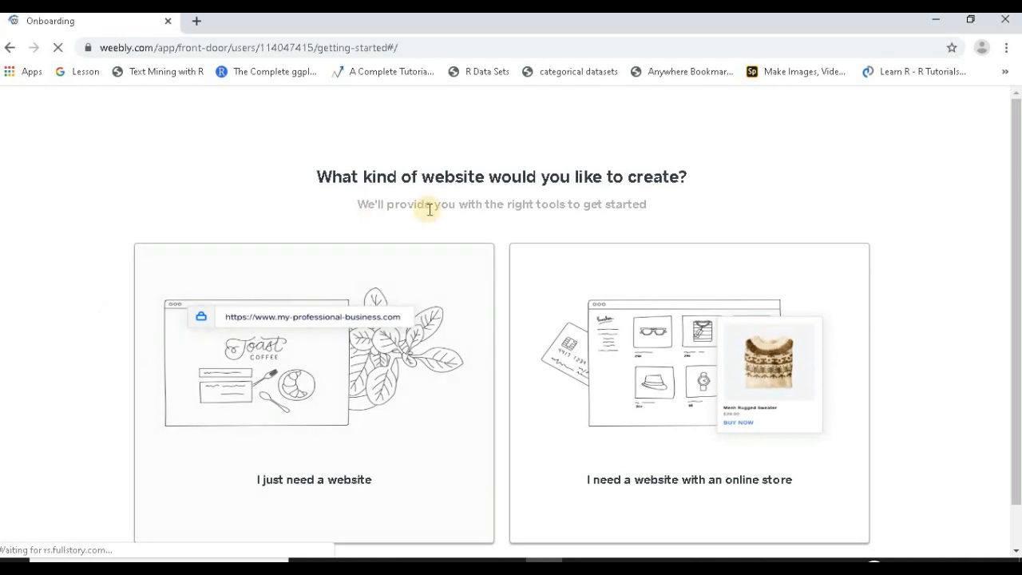
scroll(939, 277, "down", 1)
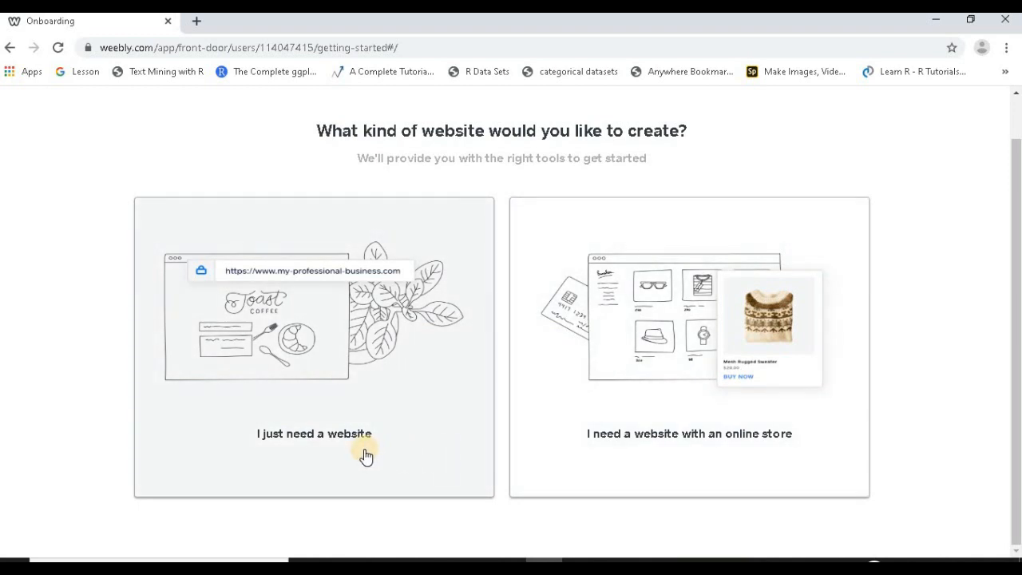
left_click(334, 435)
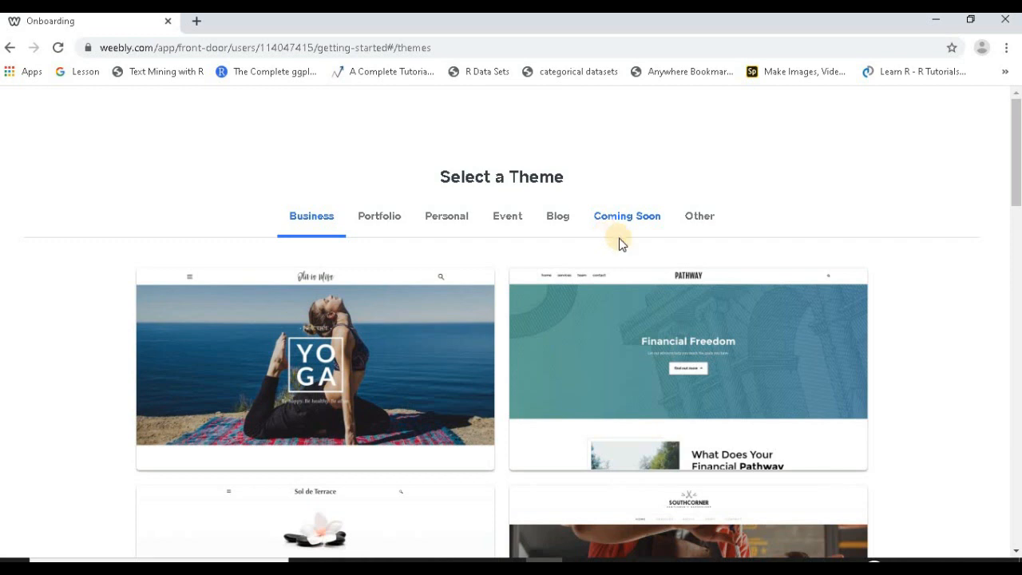
Browse the Business themes to compare the available website designs.
scroll(622, 252, "down", 2)
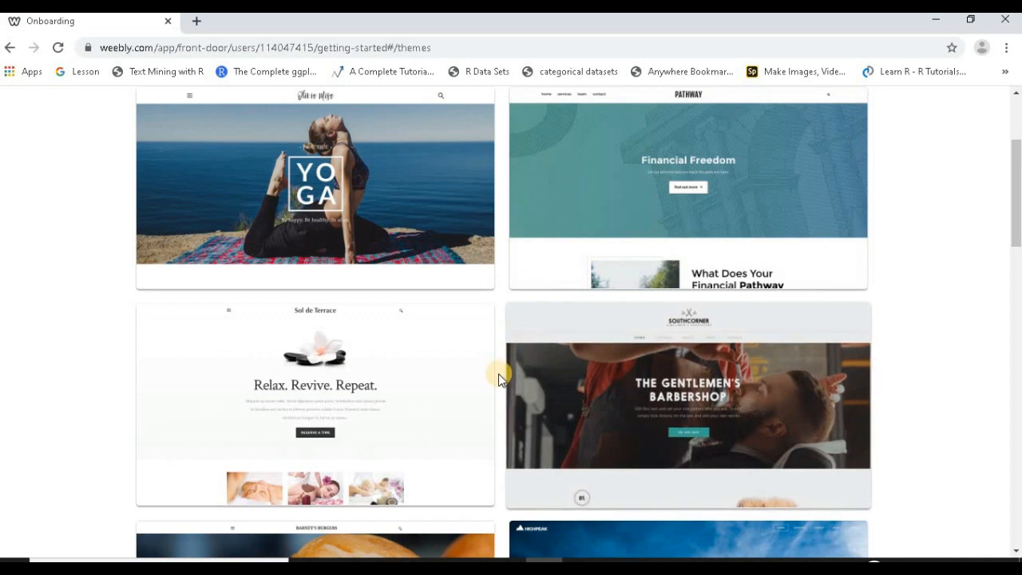
scroll(498, 375, "down", 3)
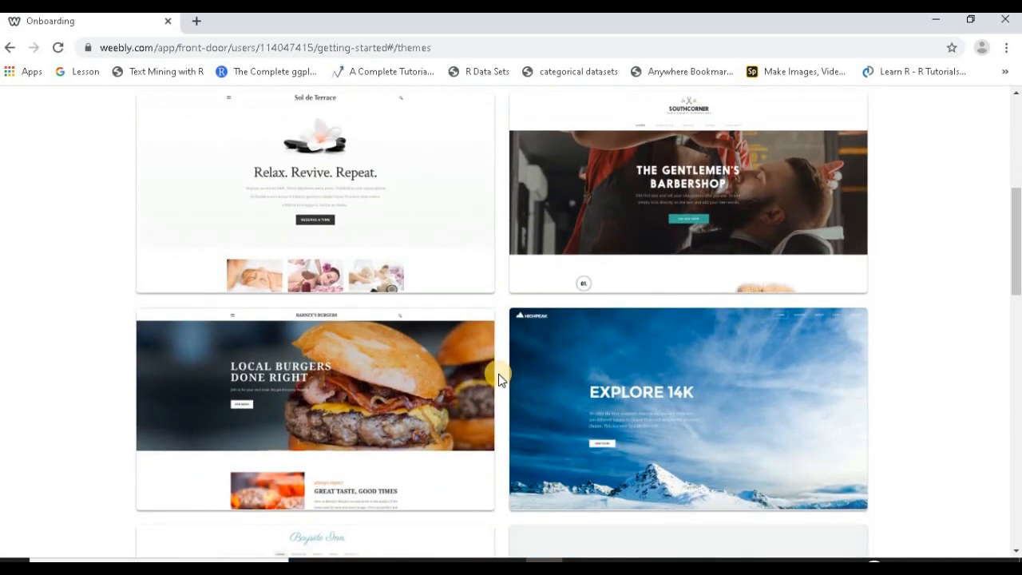
scroll(498, 374, "down", 3)
scroll(499, 373, "down", 3)
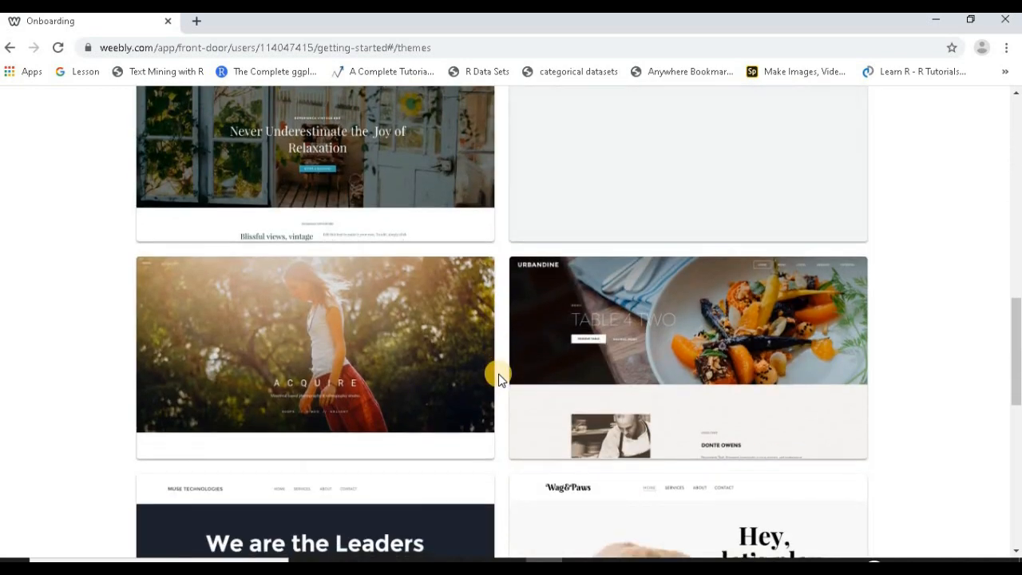
scroll(499, 373, "down", 3)
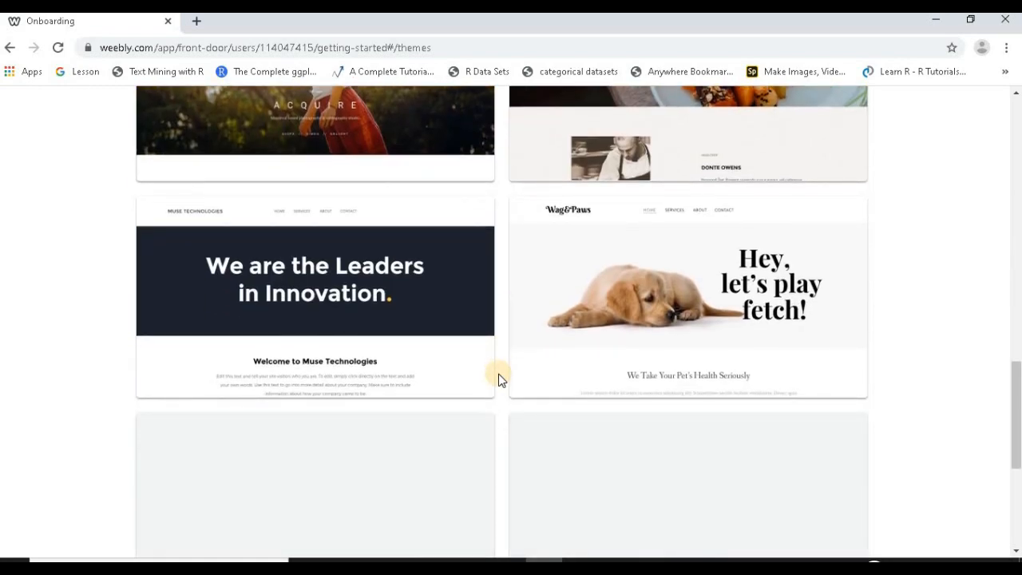
scroll(498, 373, "down", 2)
scroll(498, 373, "up", 7)
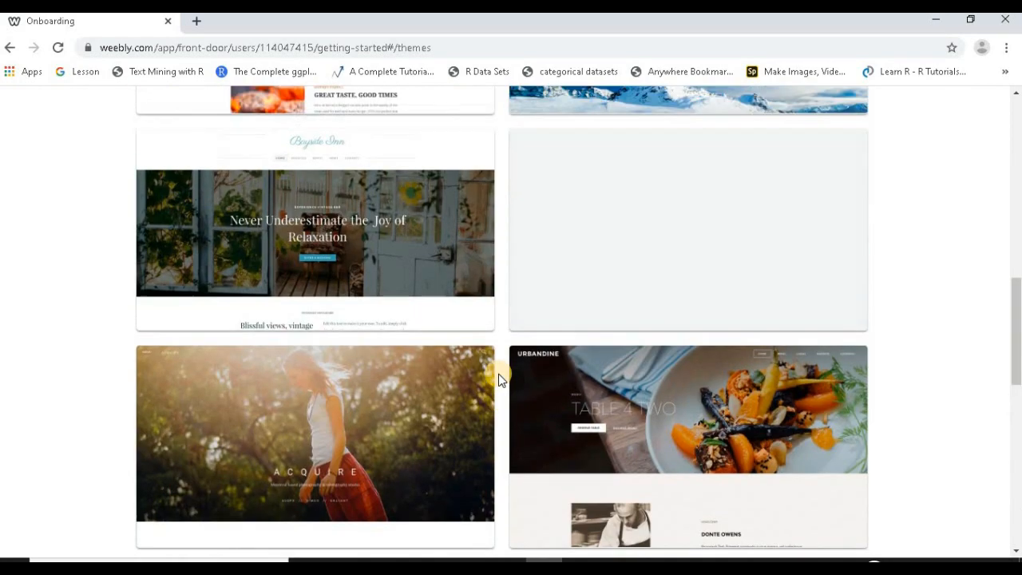
scroll(498, 374, "up", 7)
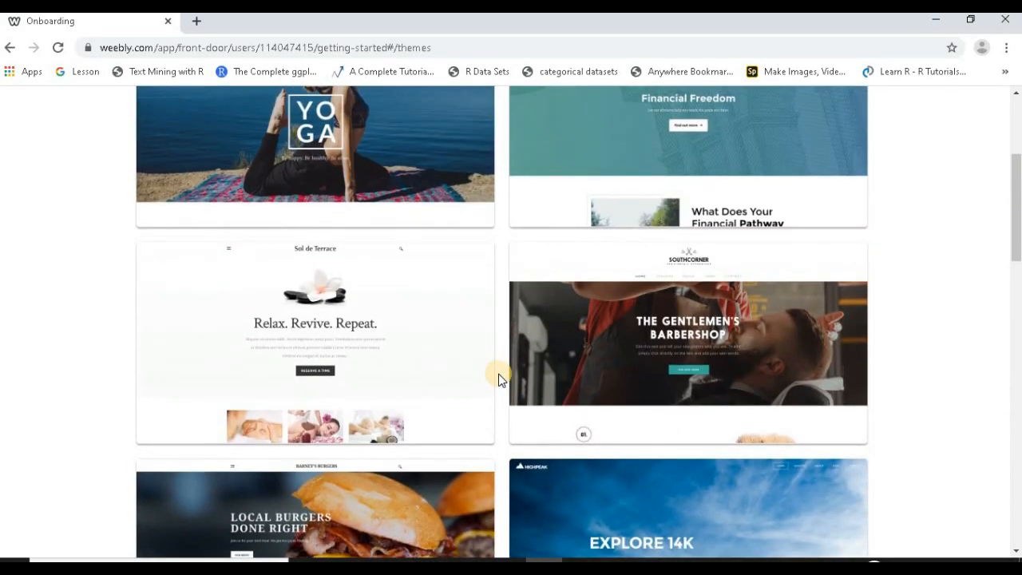
scroll(498, 374, "up", 2)
scroll(498, 373, "down", 1)
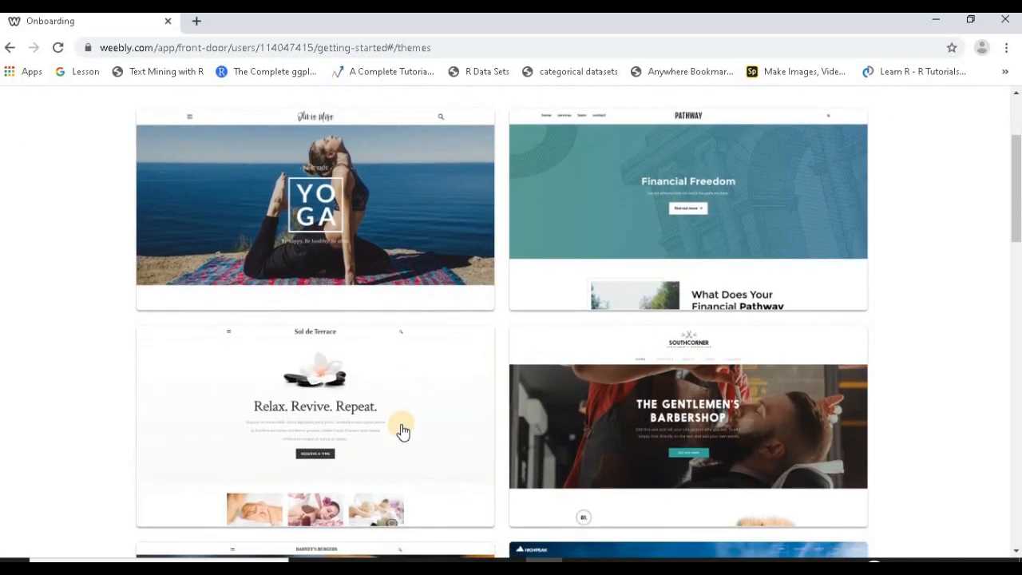
Preview the Sol de Terrace theme, including its page navigation, and start editing the site with it.
left_click(400, 432)
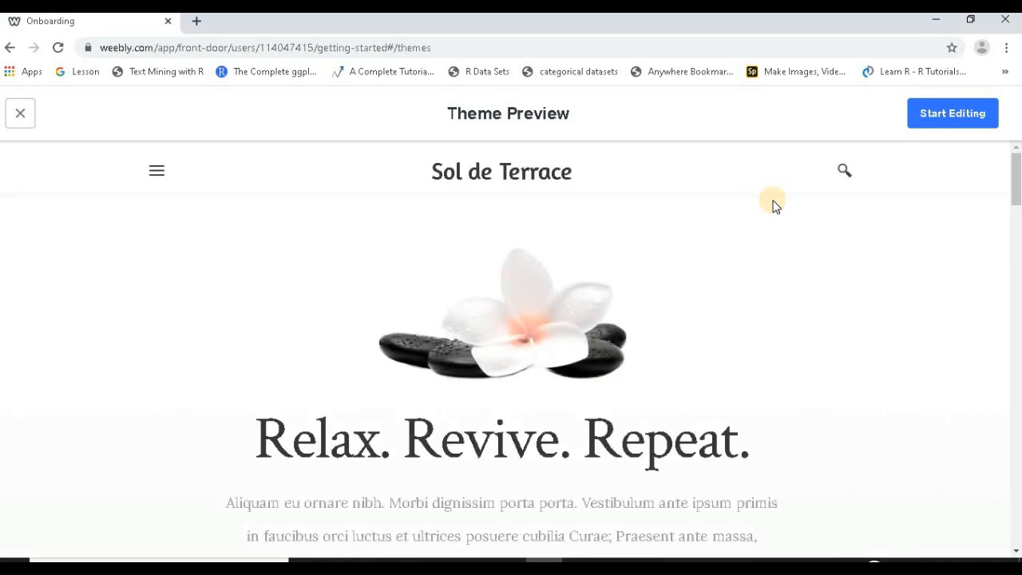
scroll(773, 205, "down", 6)
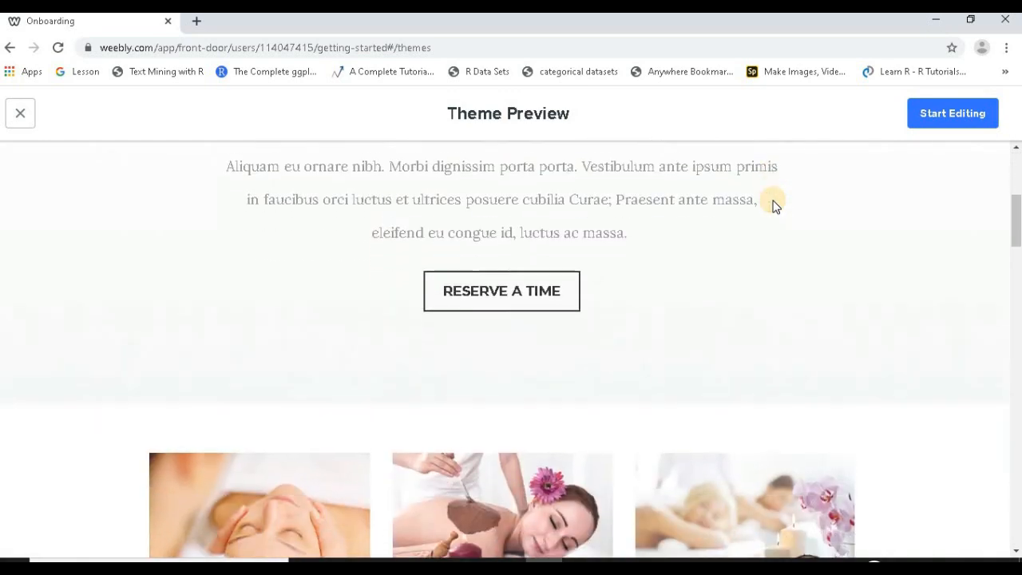
scroll(773, 206, "down", 7)
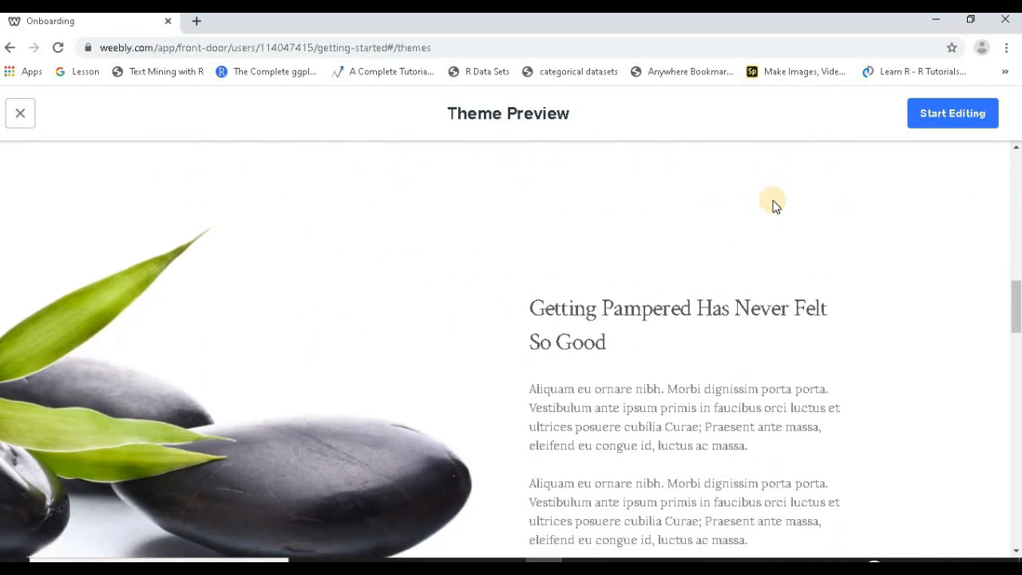
scroll(772, 205, "down", 4)
scroll(772, 206, "up", 12)
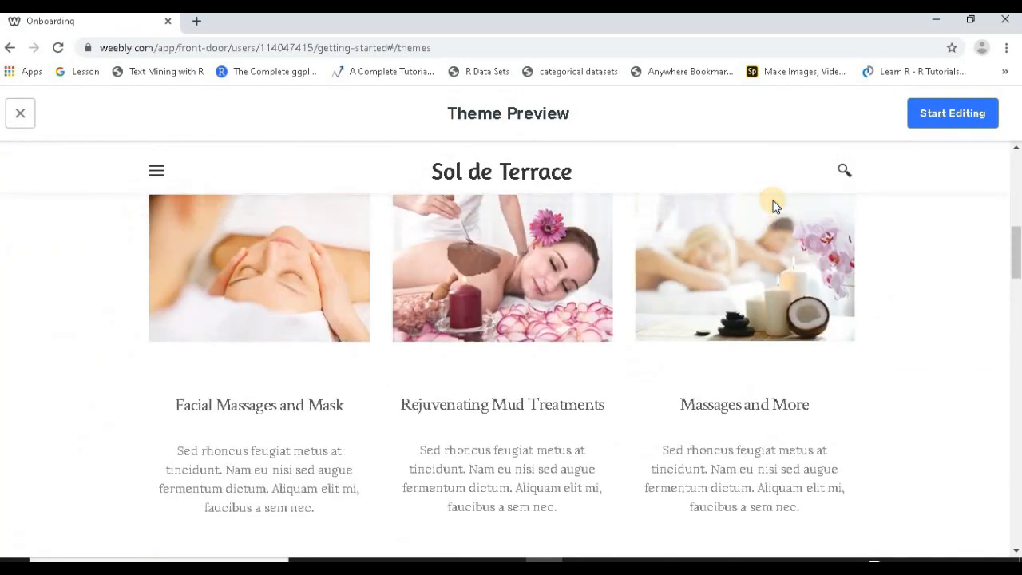
left_click(155, 175)
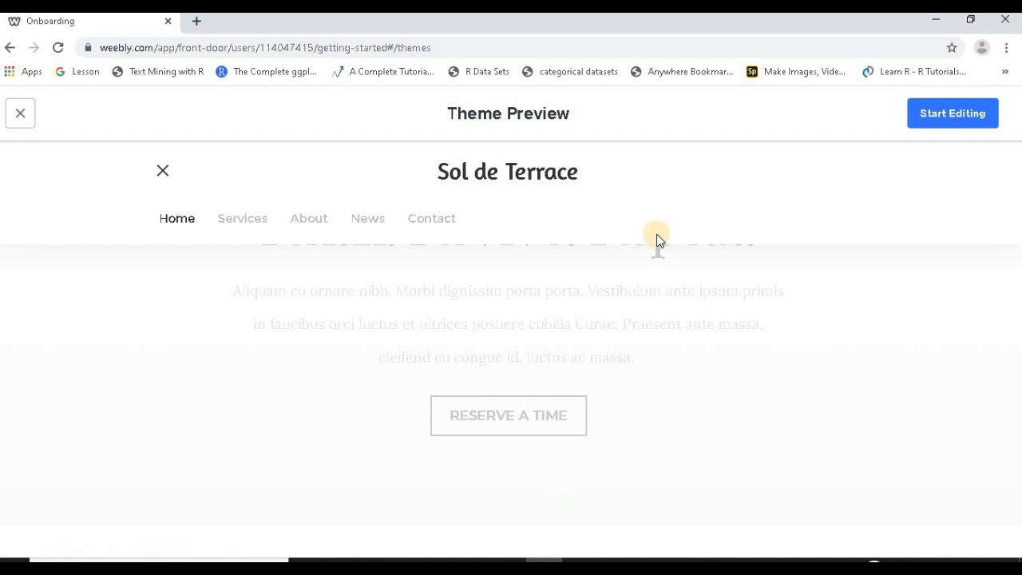
left_click(940, 124)
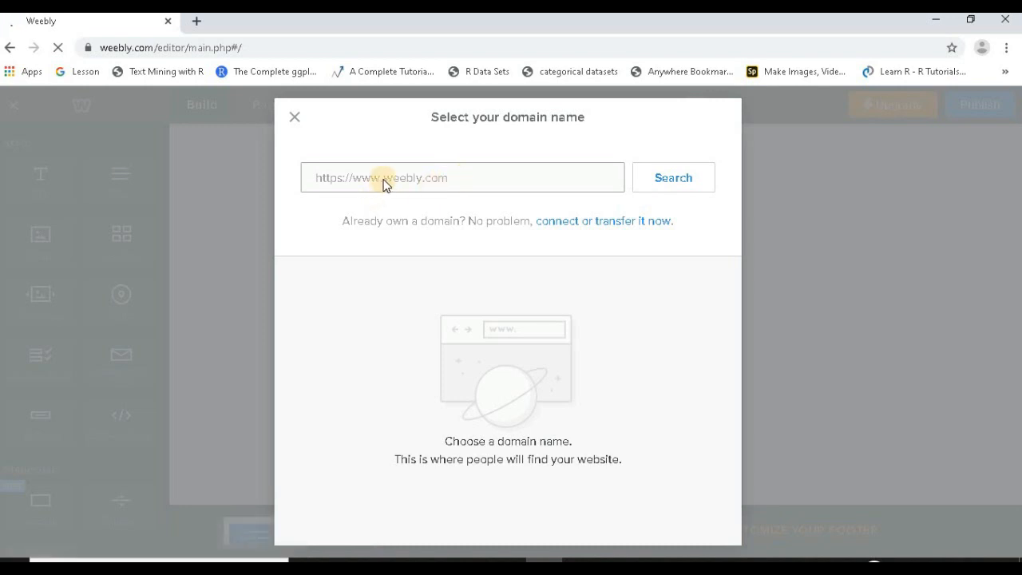
Search for the domain name petsandvets.weebly.com.
left_click(444, 179)
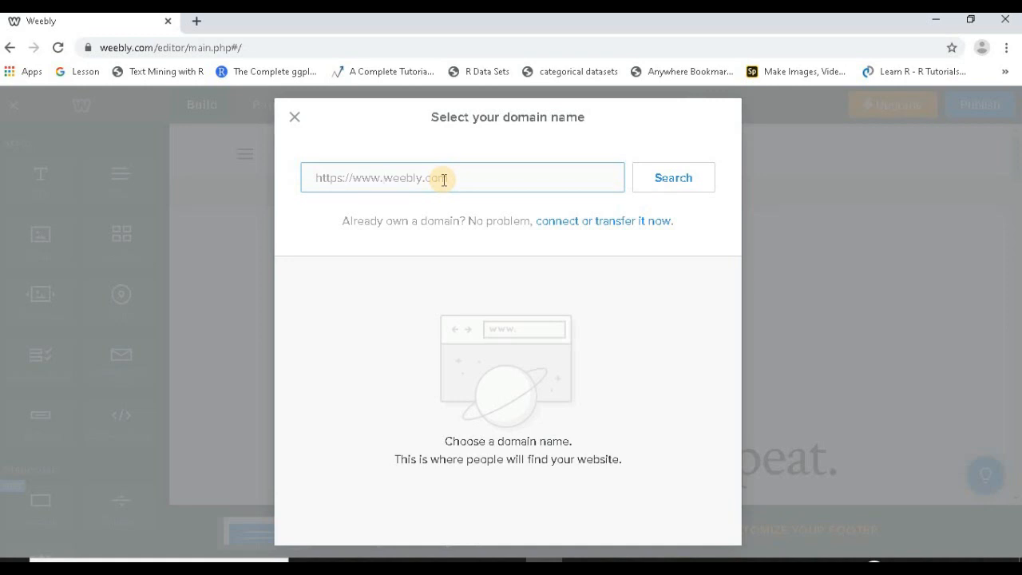
type("pets and vets")
key("BackSpace")
key("BackSpace")
type("andvets.w")
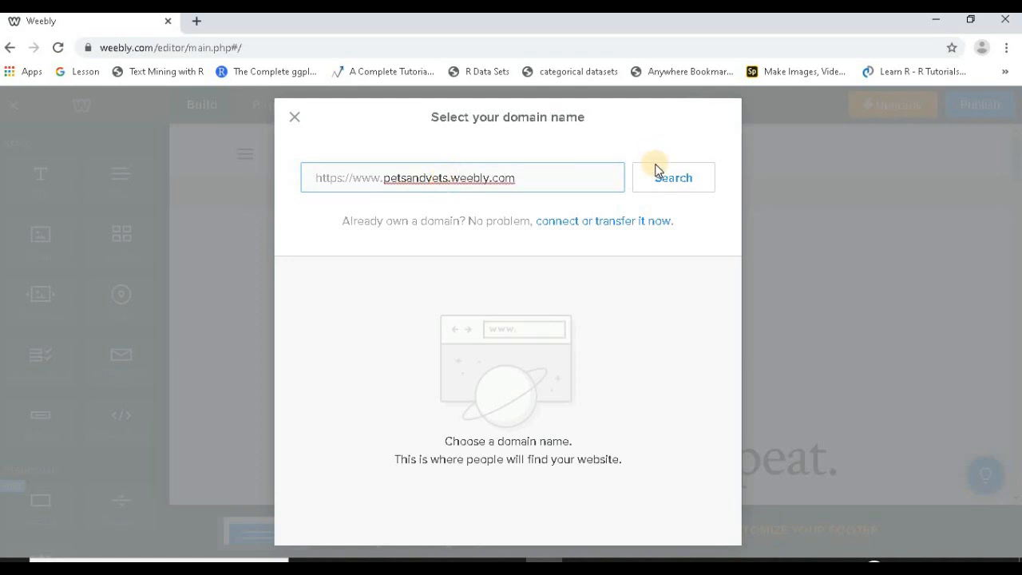
left_click(666, 182)
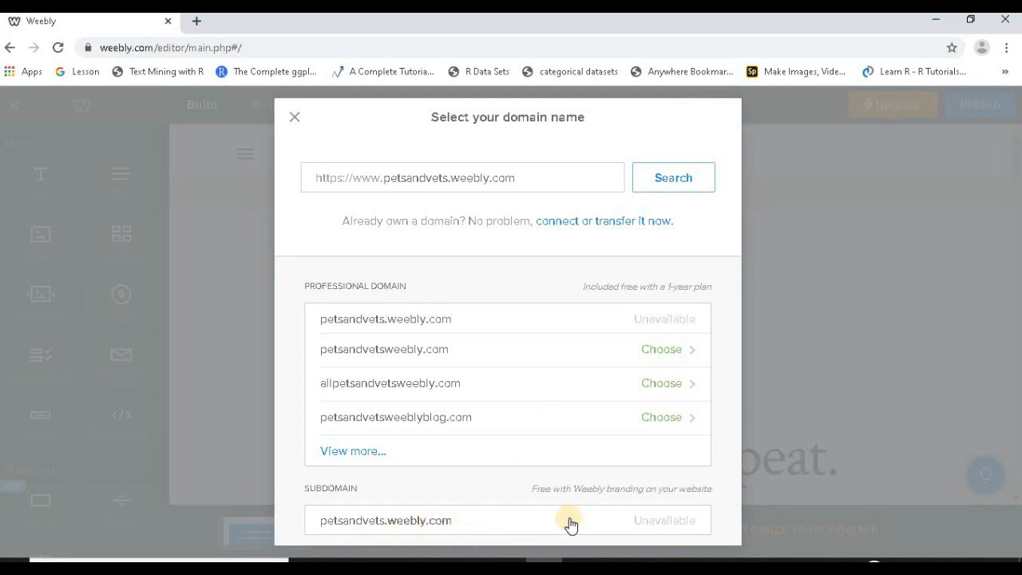
Change the domain search to petsandvets12.weebly.com, choose it as the free subdomain, and finish the setup by reloading the editor.
left_click(448, 184)
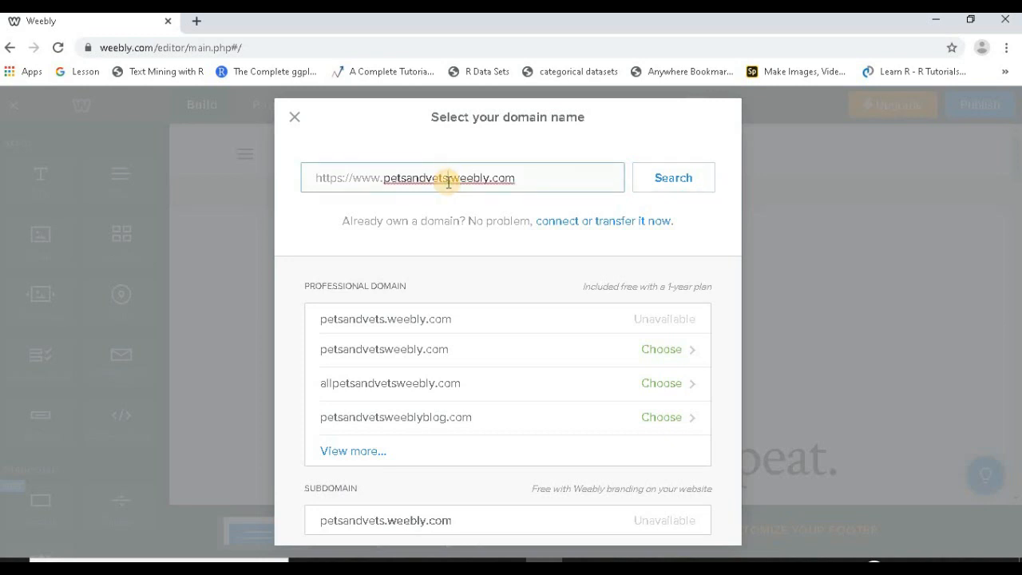
type("12")
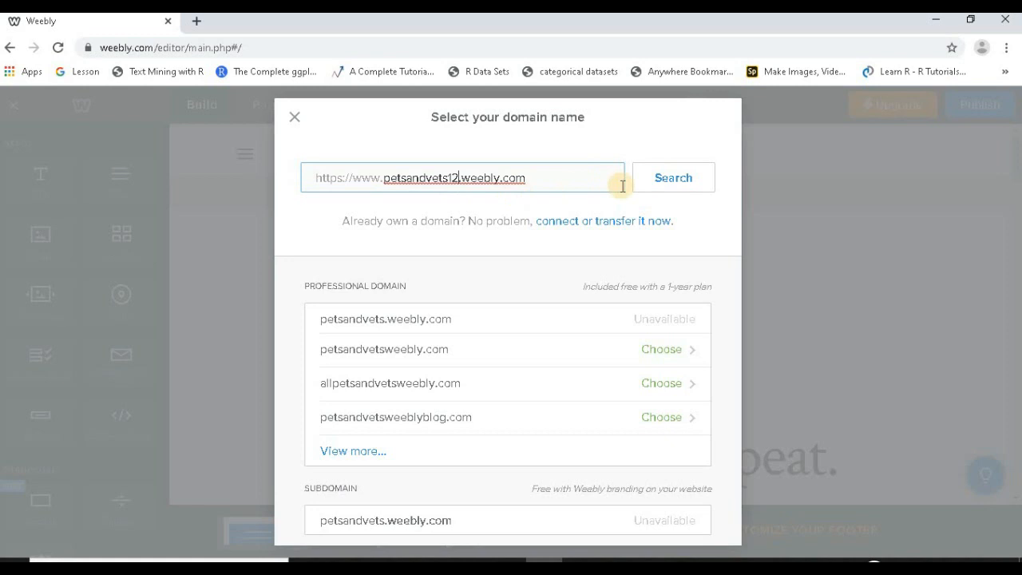
left_click(674, 183)
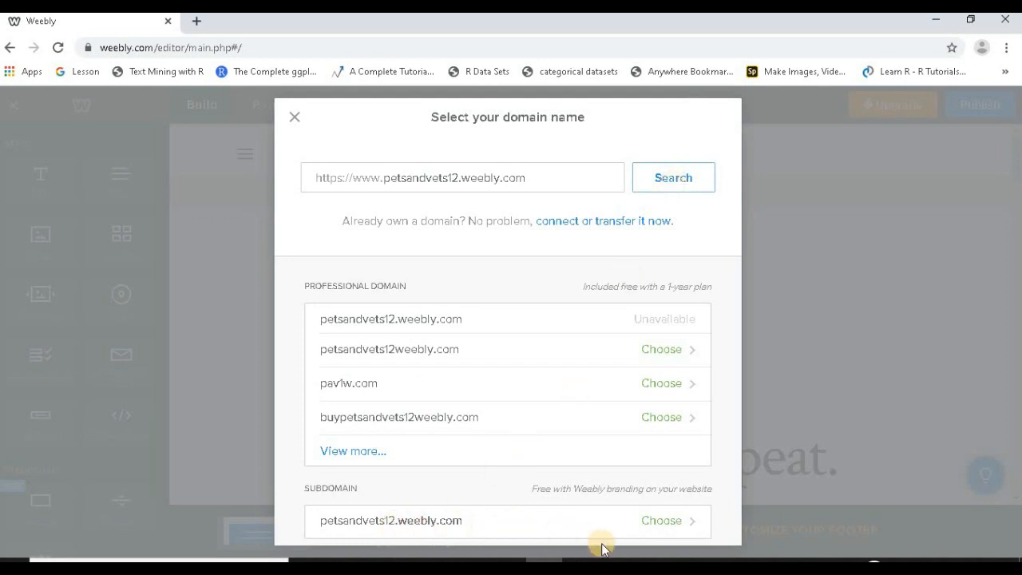
left_click(682, 519)
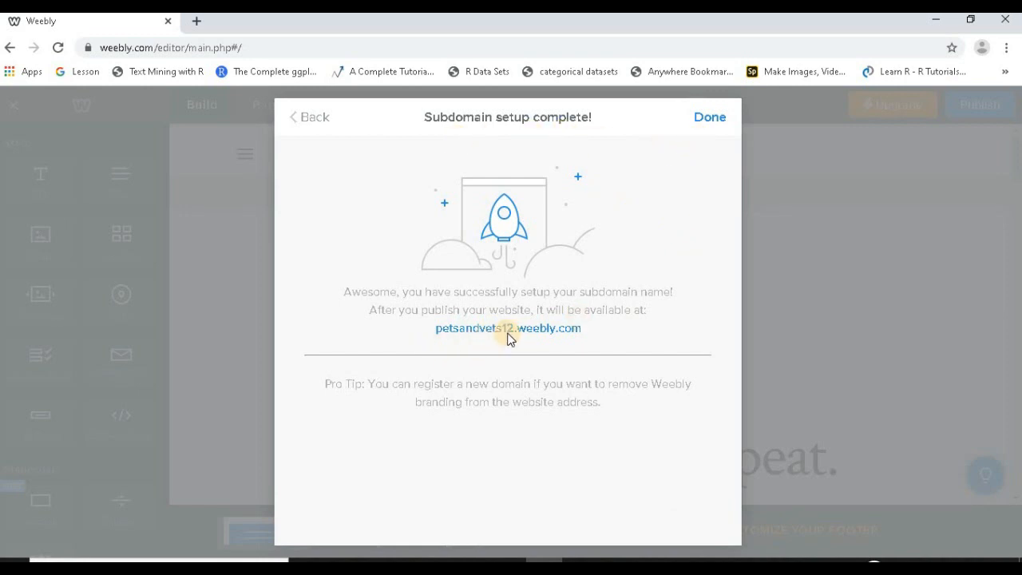
left_click(709, 117)
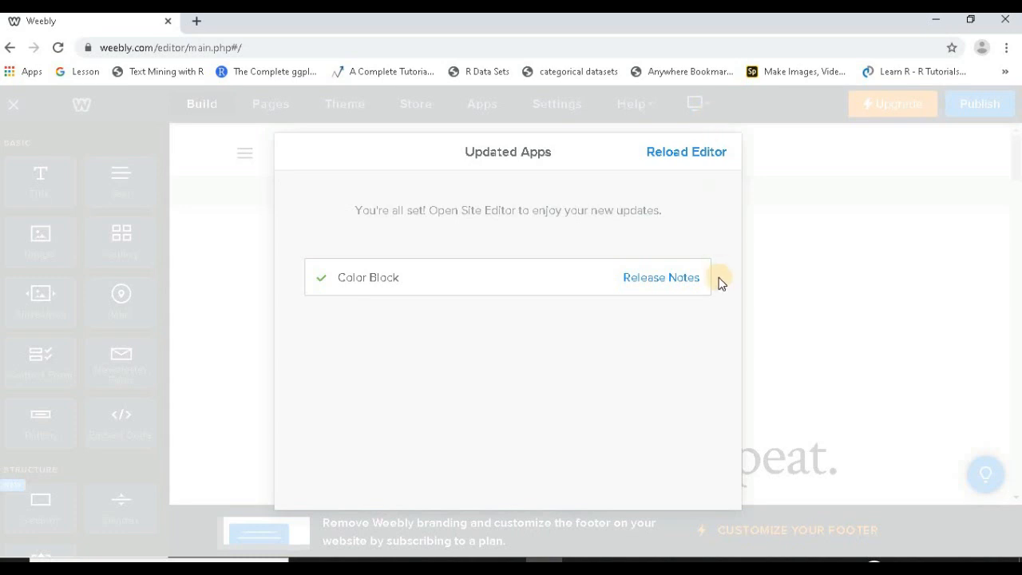
left_click(687, 158)
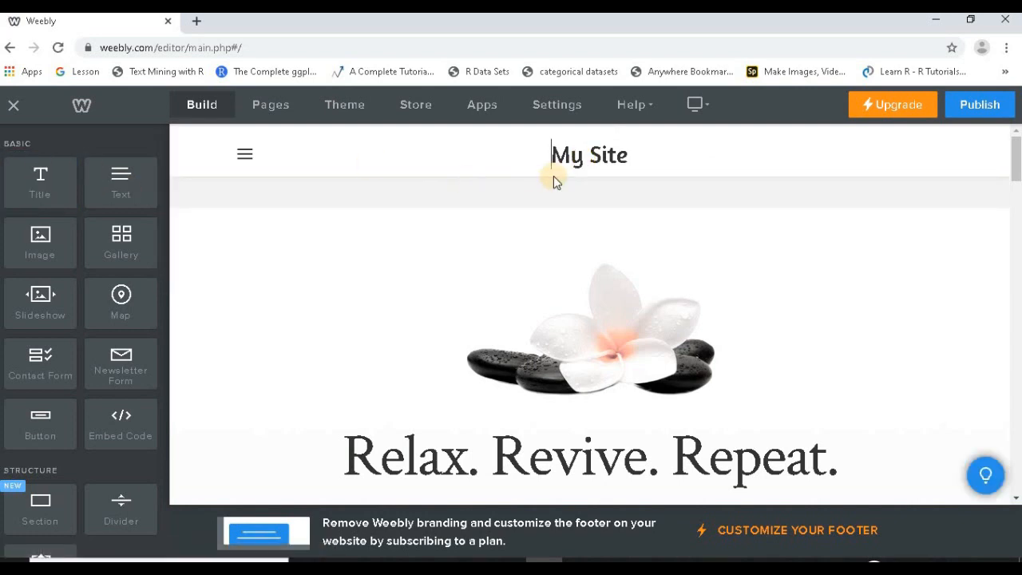
Replace the site title in the header with "Pets and Vets".
key("Delete")
key("Delete")
key("Delete")
key("Delete")
key("Delete")
key("Delete")
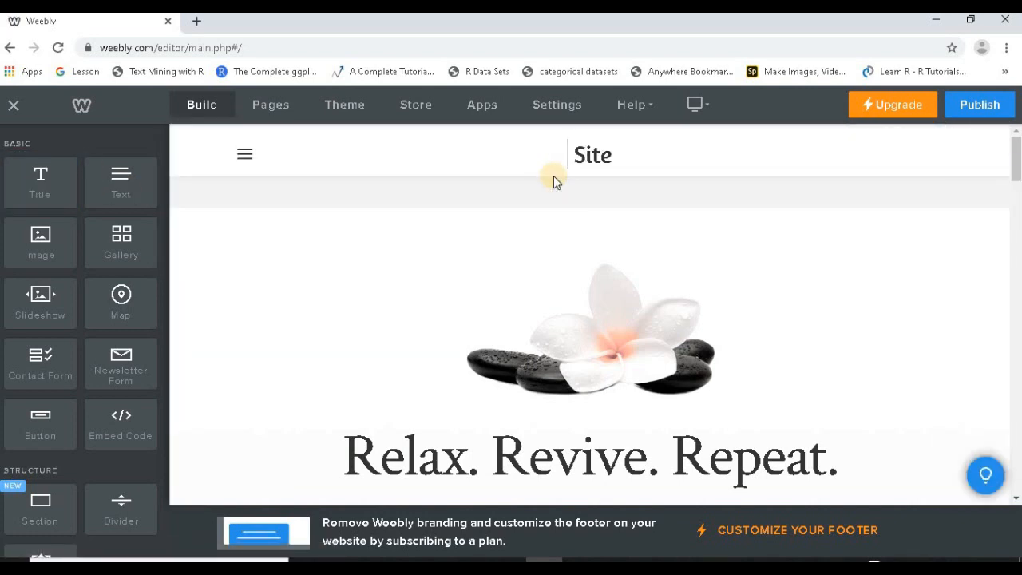
key("Delete")
type("Pets and V")
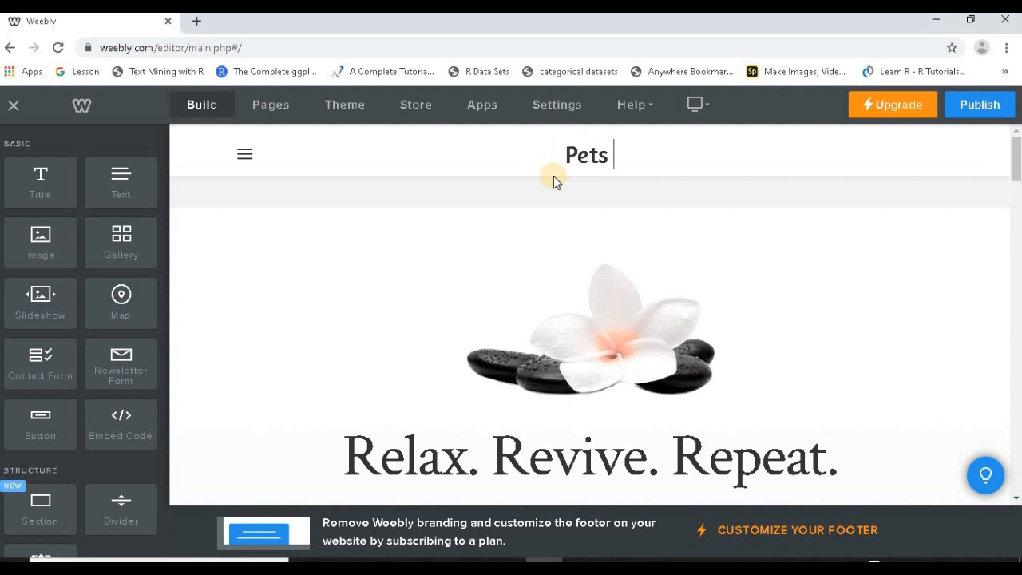
type("ets")
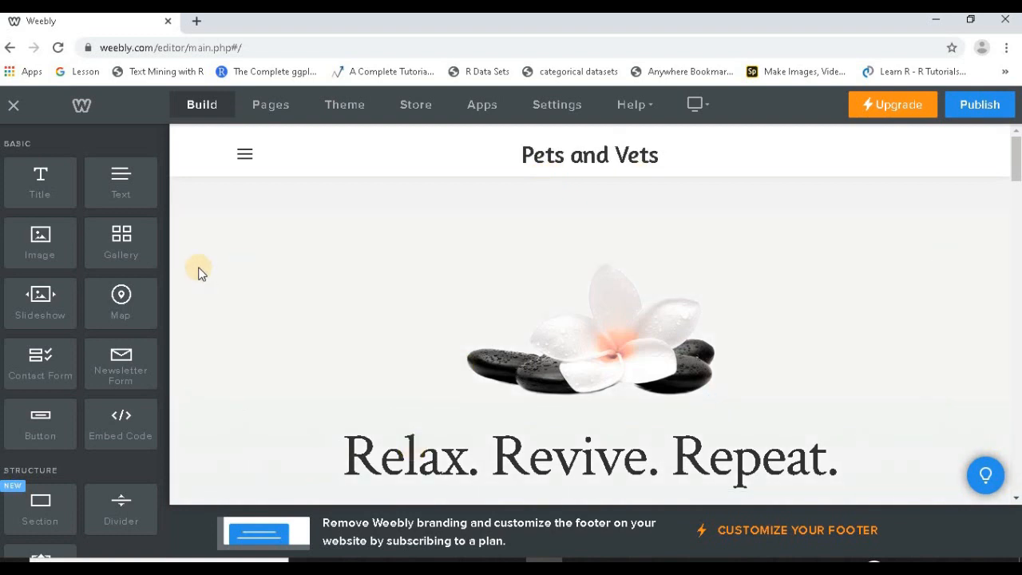
Try to place a Text element beside the main heading in the home page banner.
left_click_drag(119, 187, 480, 476)
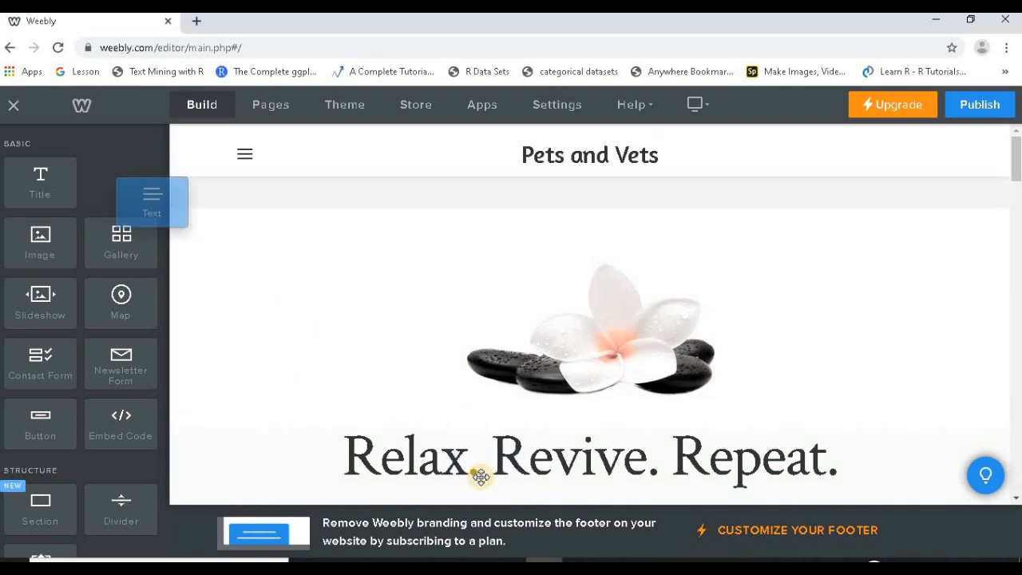
scroll(480, 477, "down", 3)
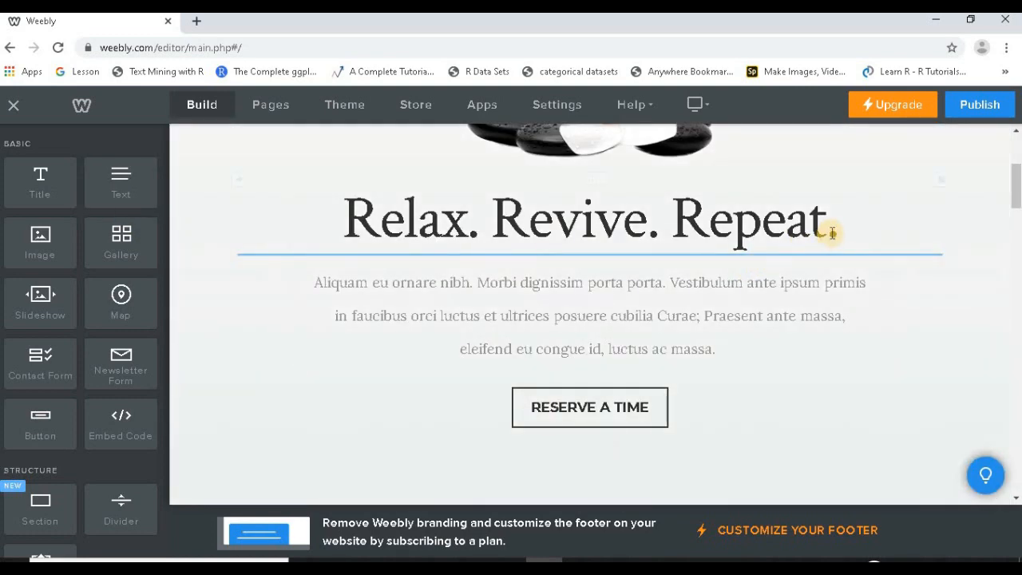
Replace the main heading text in the home page banner with "Bring your pets here".
left_click(826, 227)
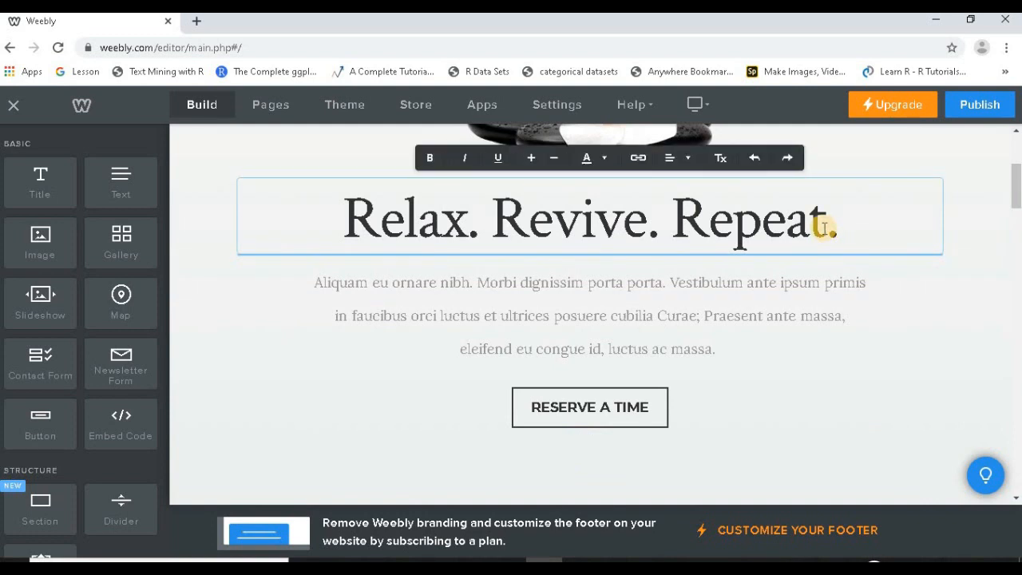
key("BackSpace")
key("BackSpace")
key("BackSpace")
key("BackSpace")
key("BackSpace")
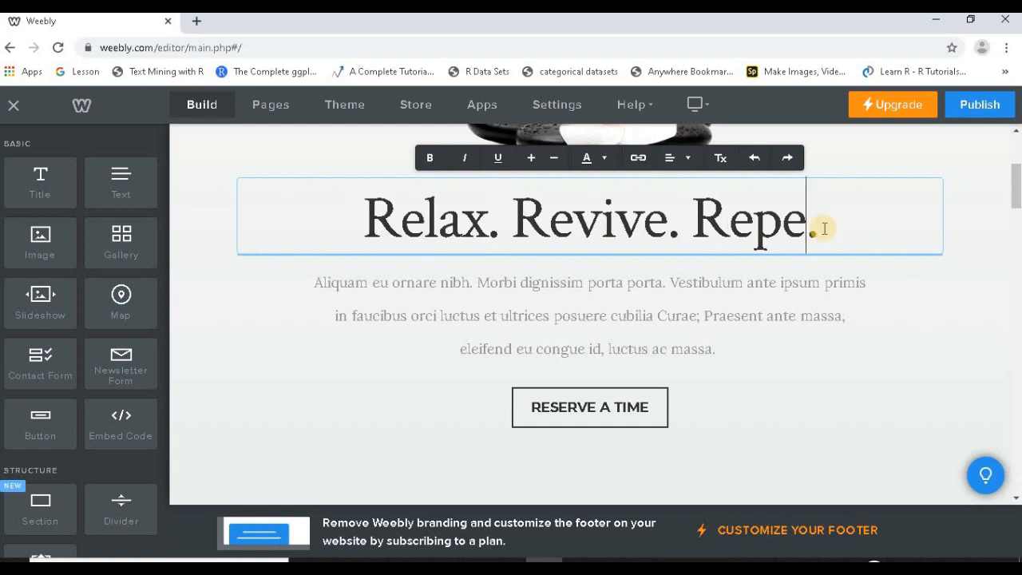
key("BackSpace")
key("BackSpace")
key("BackSpace")
key("BackSpace")
key("BackSpace")
key("BackSpace")
key("BackSpace")
key("BackSpace")
key("BackSpace")
key("BackSpace")
key("BackSpace")
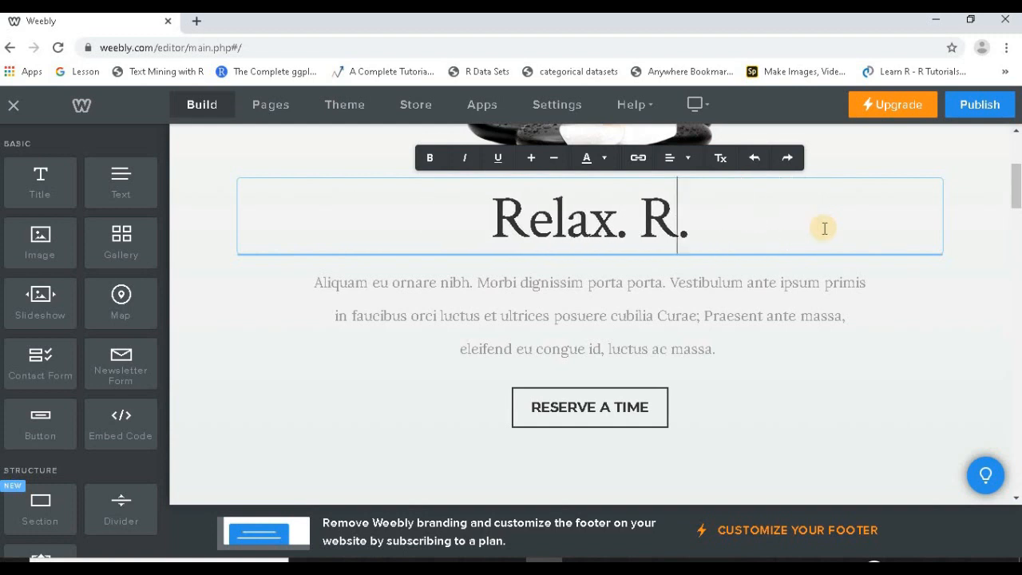
key("BackSpace")
key("BackSpace")
key("BackSpace")
key("BackSpace")
key("BackSpace")
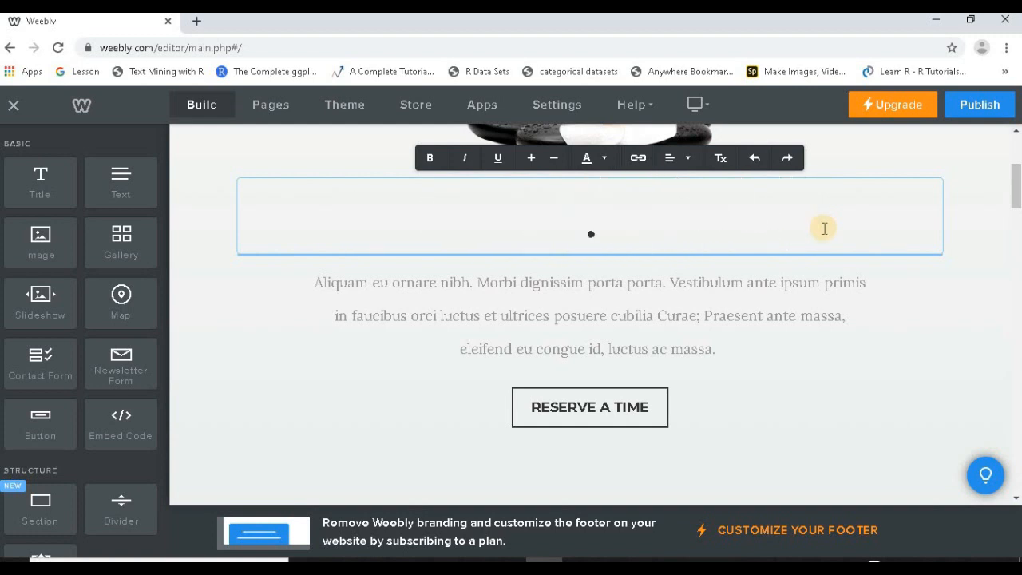
key("Delete")
type("Brin")
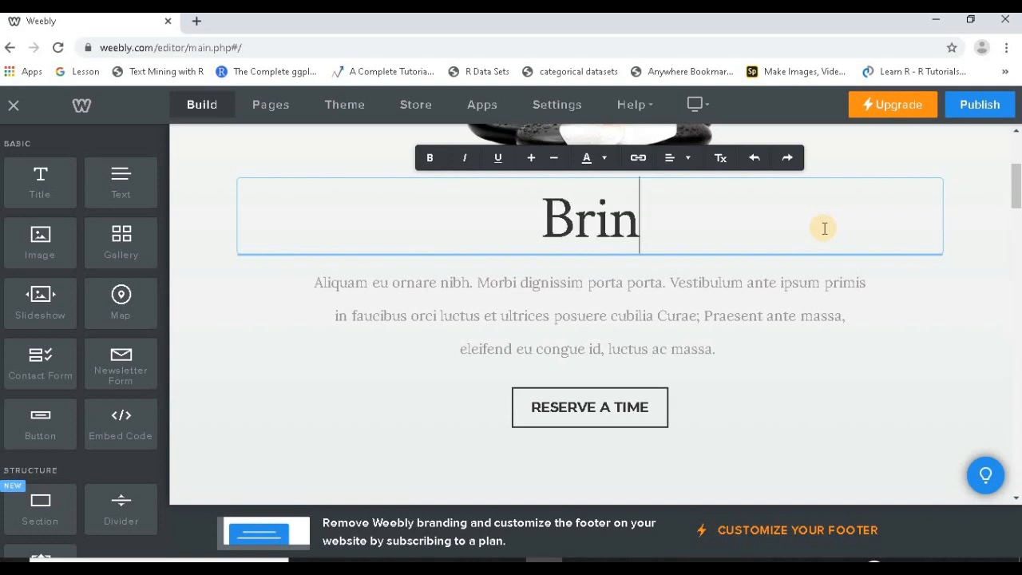
type("g your ")
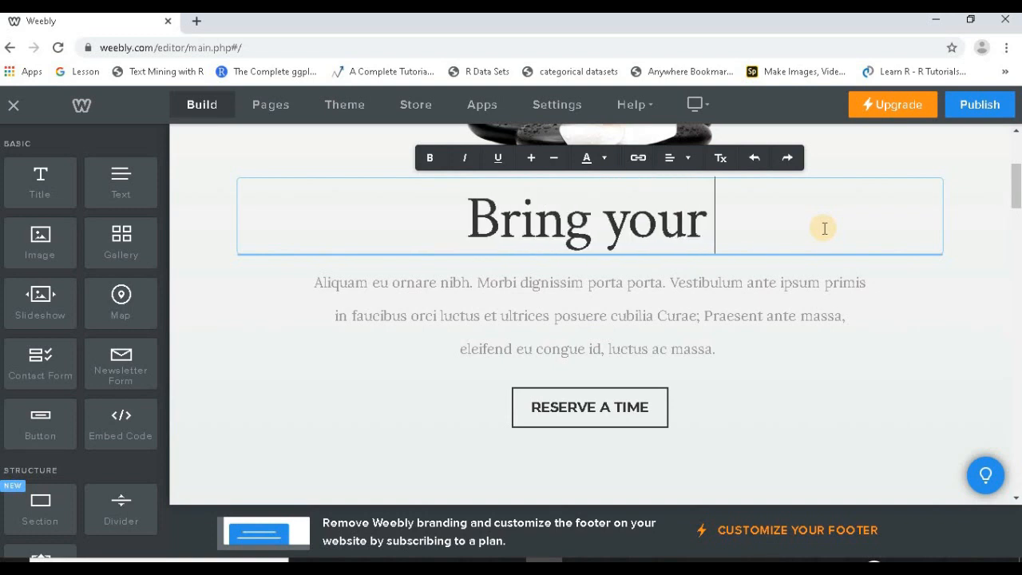
type("pets he")
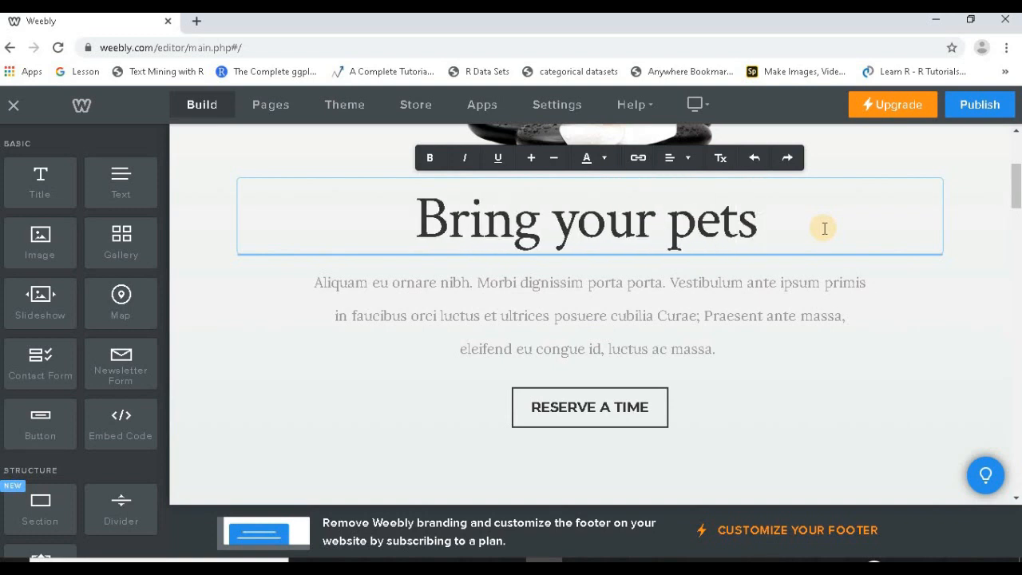
type("re")
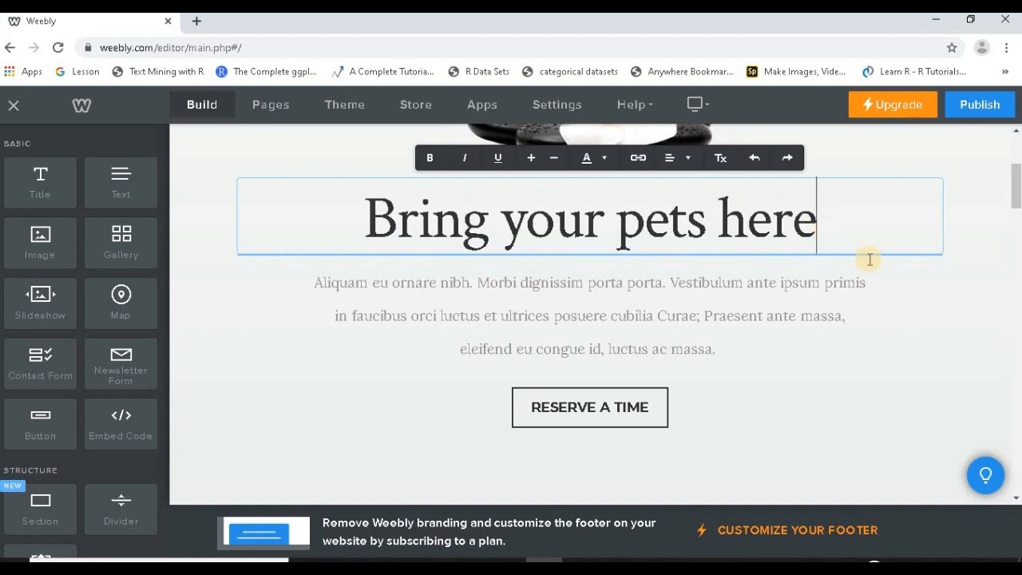
Place an empty Image element between the flower picture and the main heading.
scroll(914, 299, "up", 3)
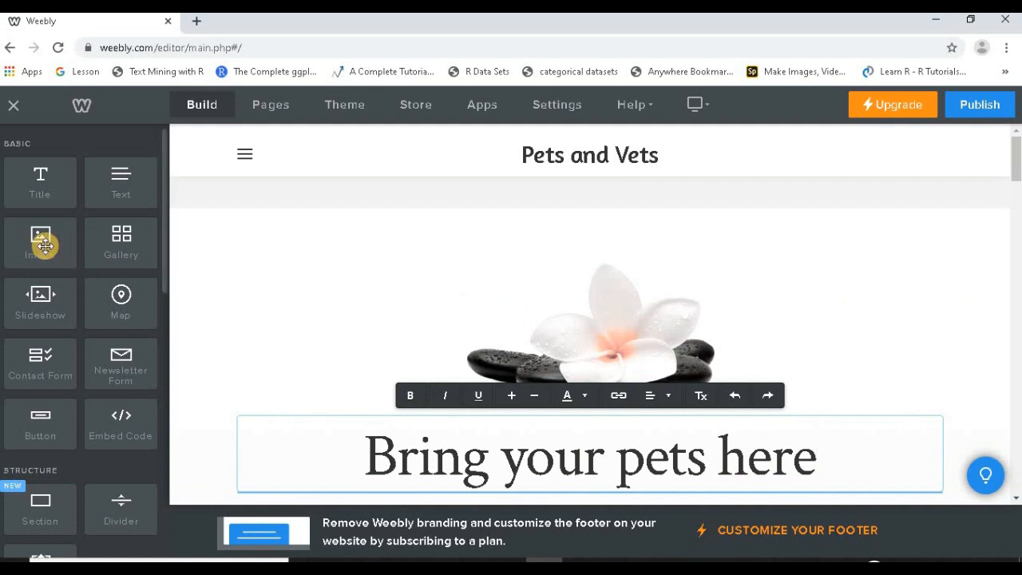
left_click_drag(44, 246, 610, 349)
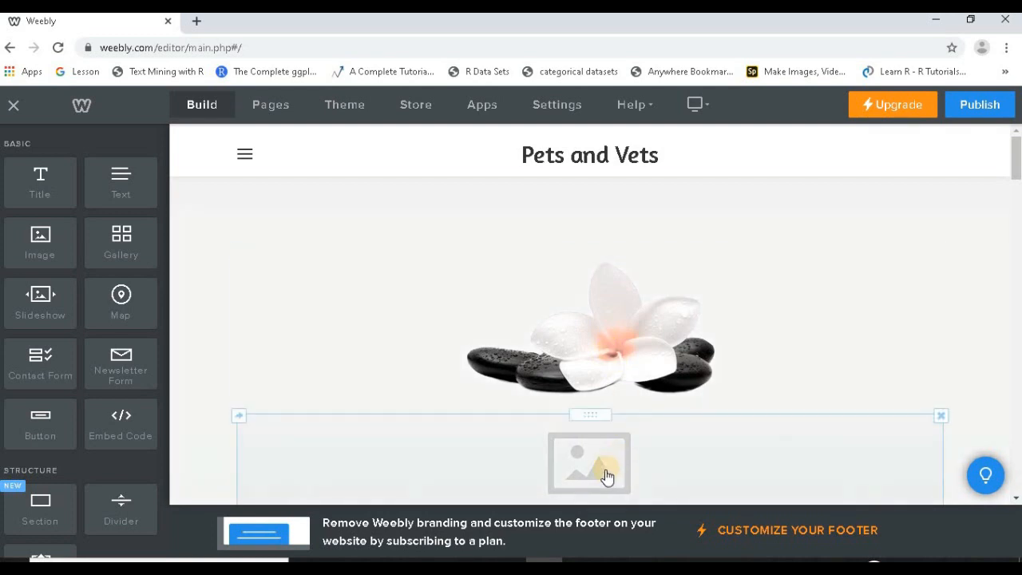
scroll(698, 325, "down", 2)
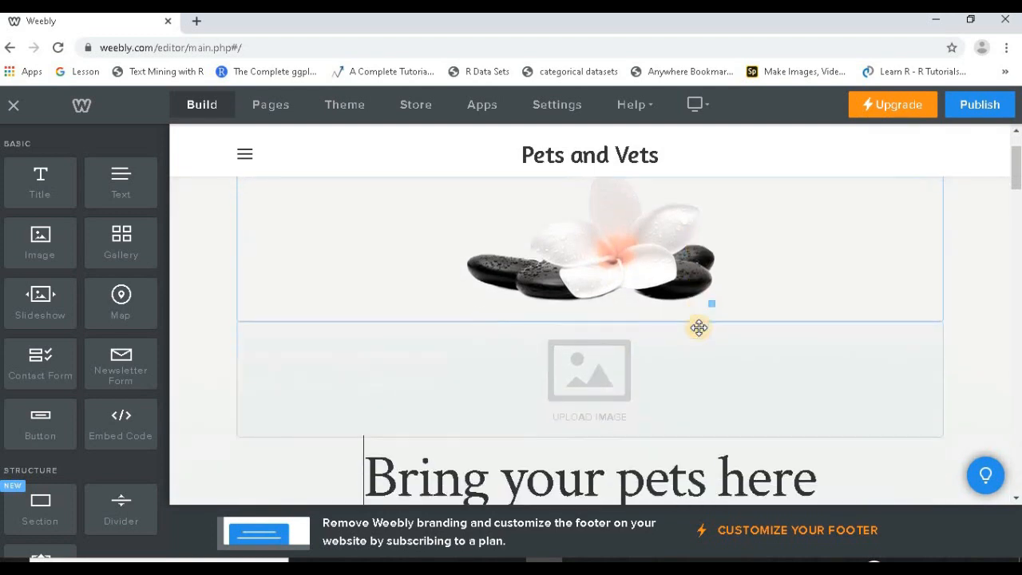
Examine the editing tools for the flower picture and the image sources offered for replacing it.
left_click(614, 270)
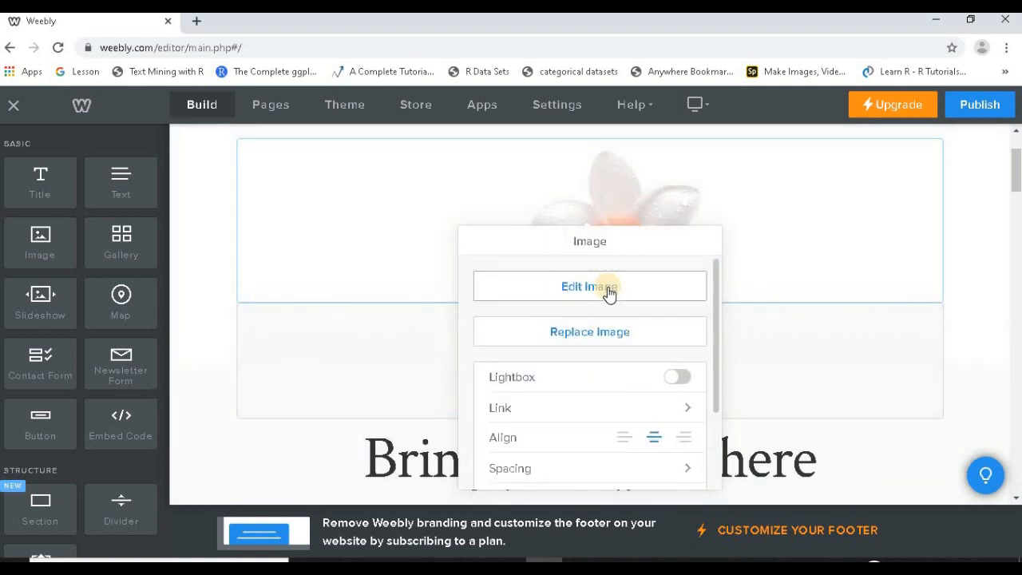
left_click(589, 286)
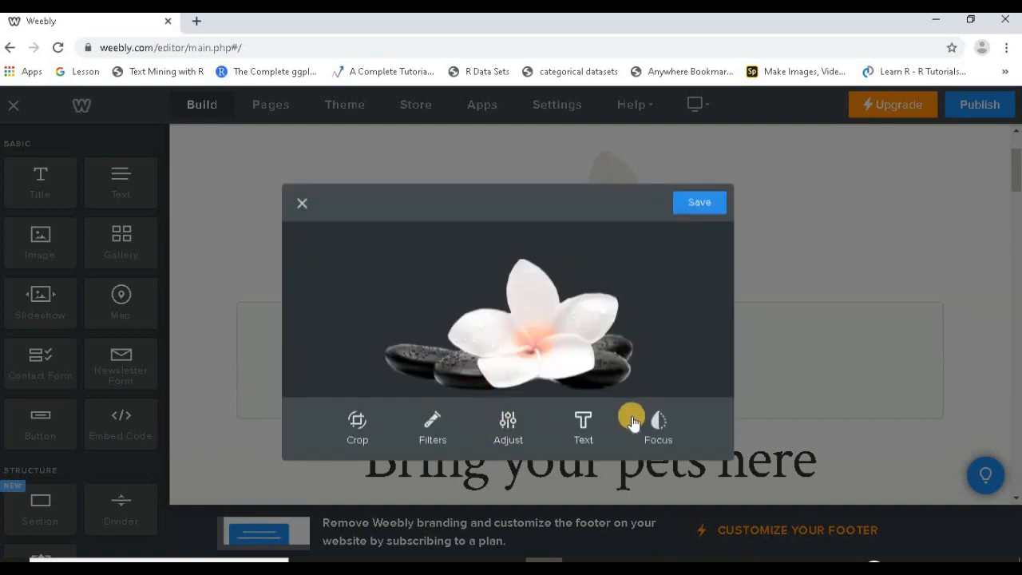
left_click(301, 209)
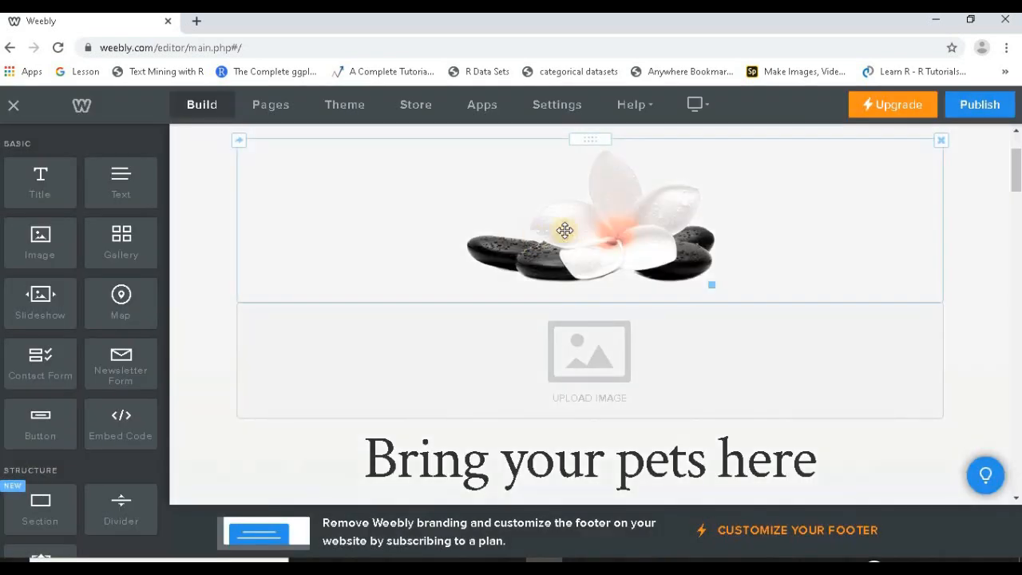
left_click(573, 229)
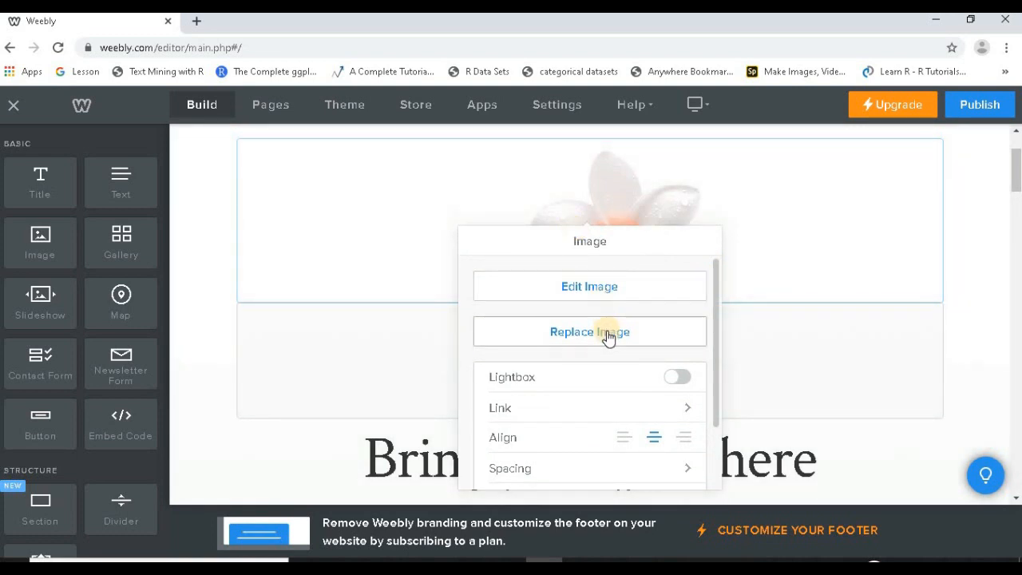
left_click(609, 337)
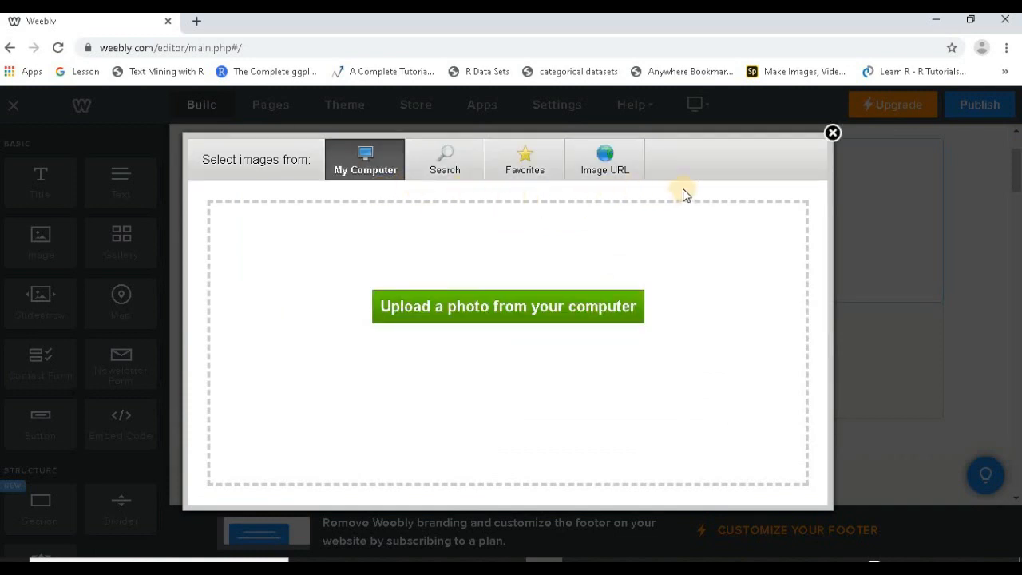
left_click(833, 132)
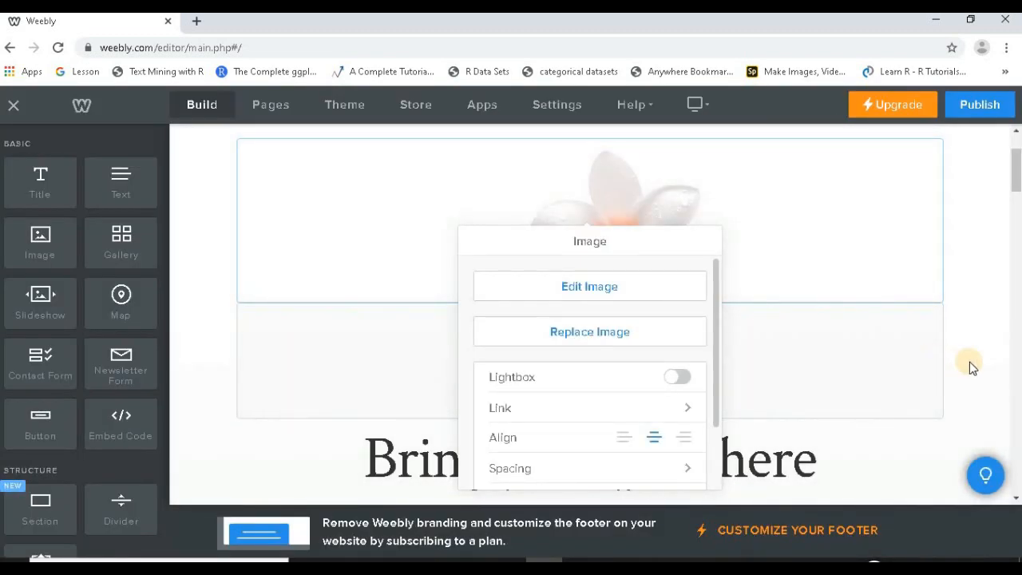
left_click(971, 367)
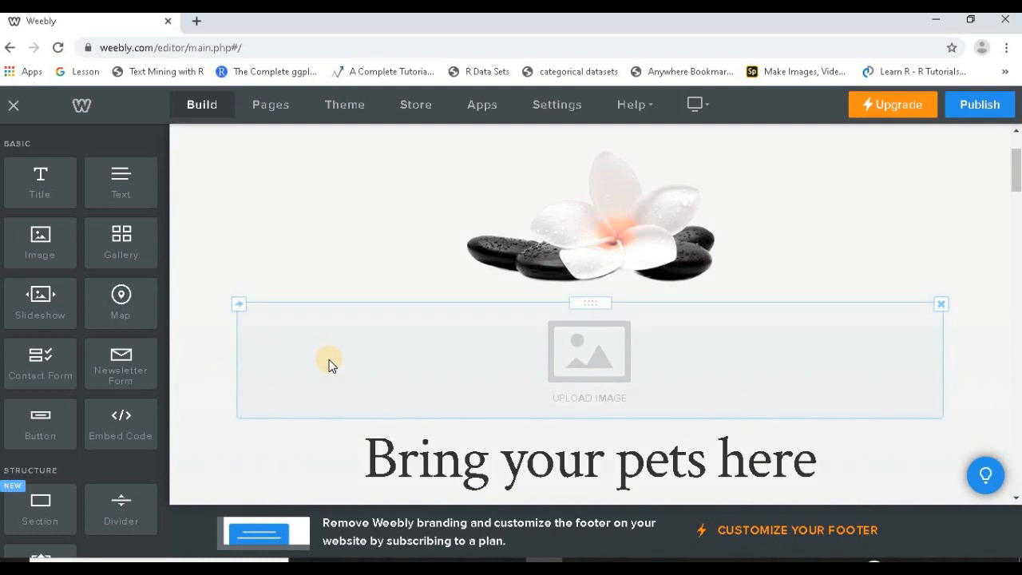
Delete the empty Image element below the flower picture.
left_click(943, 306)
left_click(907, 256)
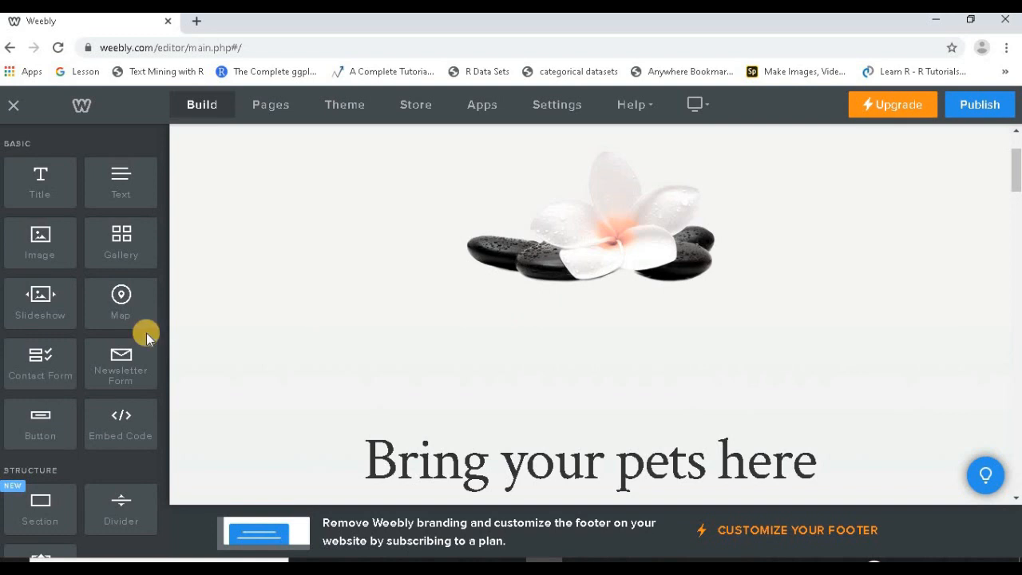
Try to add a Slideshow element below the flower picture and view the available slideshow styles.
left_click_drag(46, 310, 610, 310)
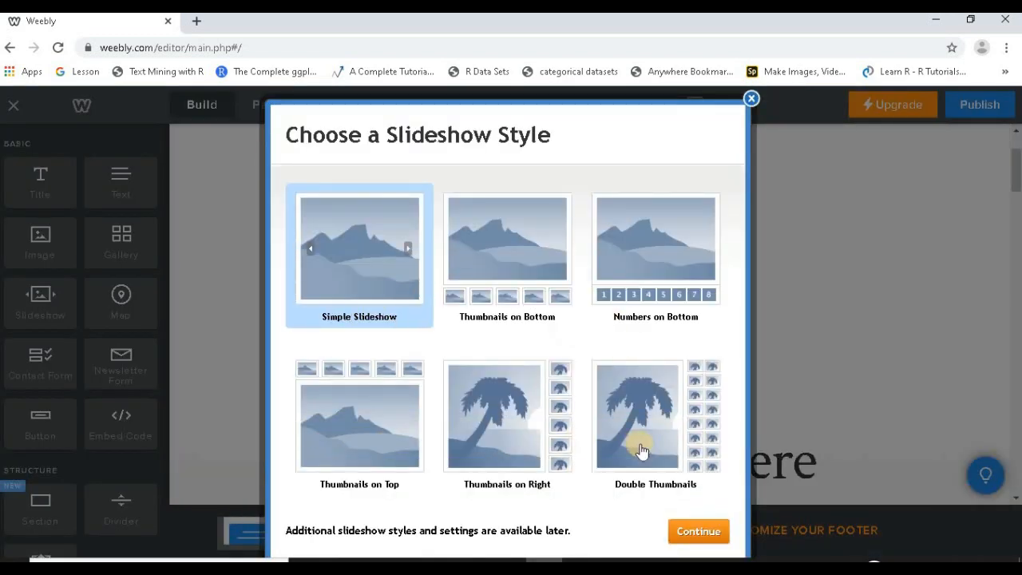
left_click(752, 98)
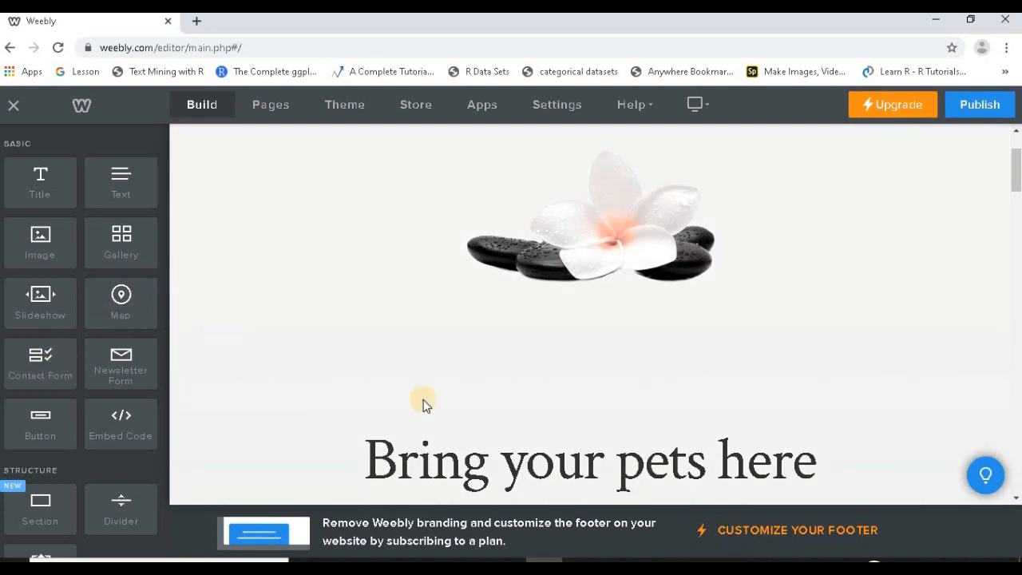
scroll(422, 403, "down", 2)
scroll(422, 403, "up", 3)
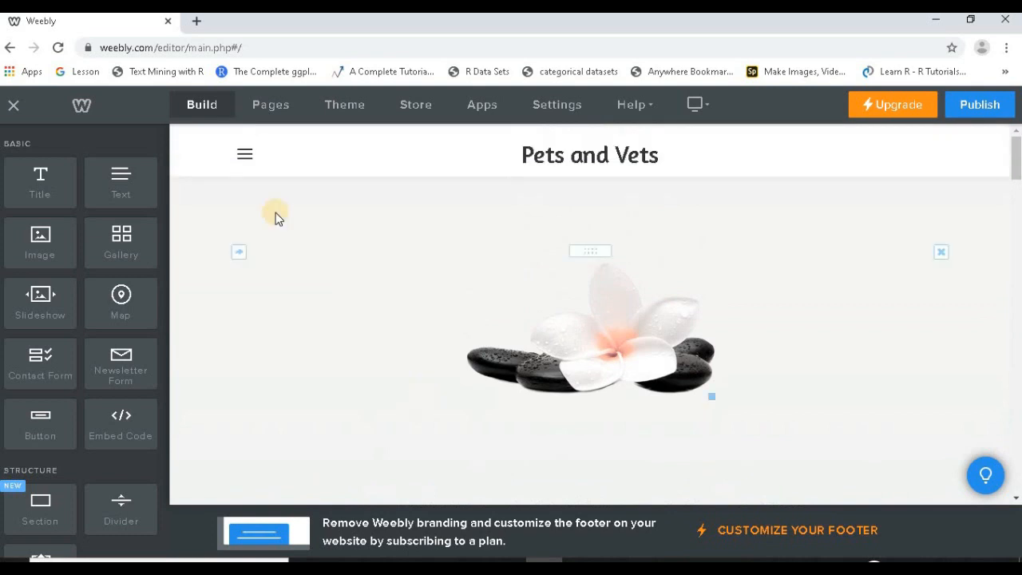
Add a standard page named Products to the site and move it above Contact in the page order.
left_click(272, 111)
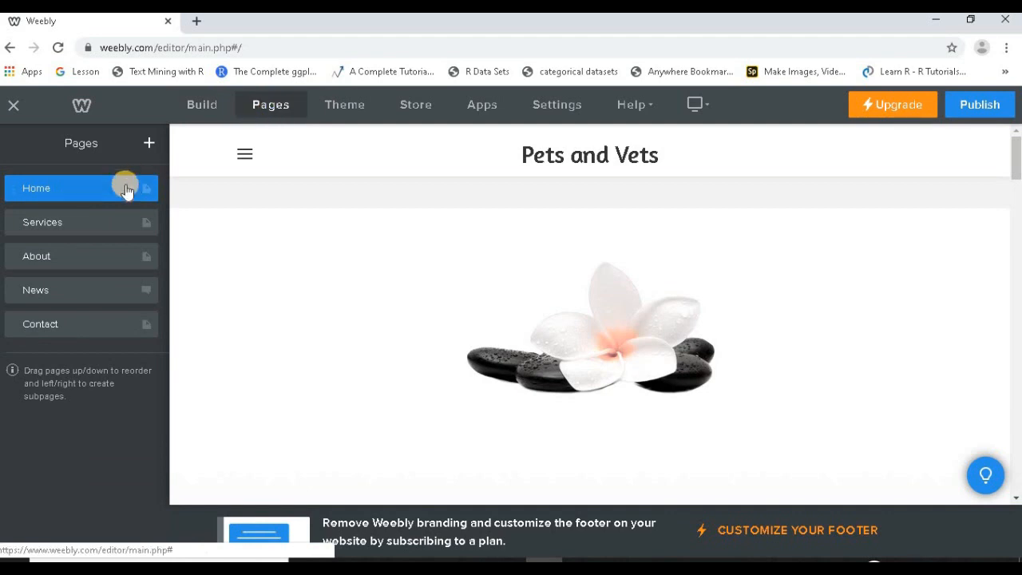
left_click(78, 197)
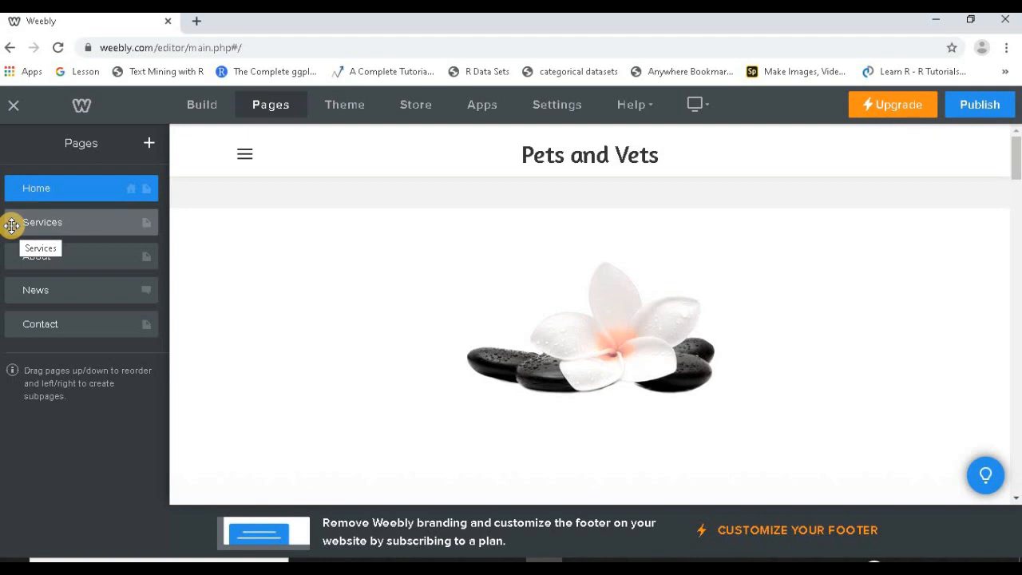
left_click(149, 145)
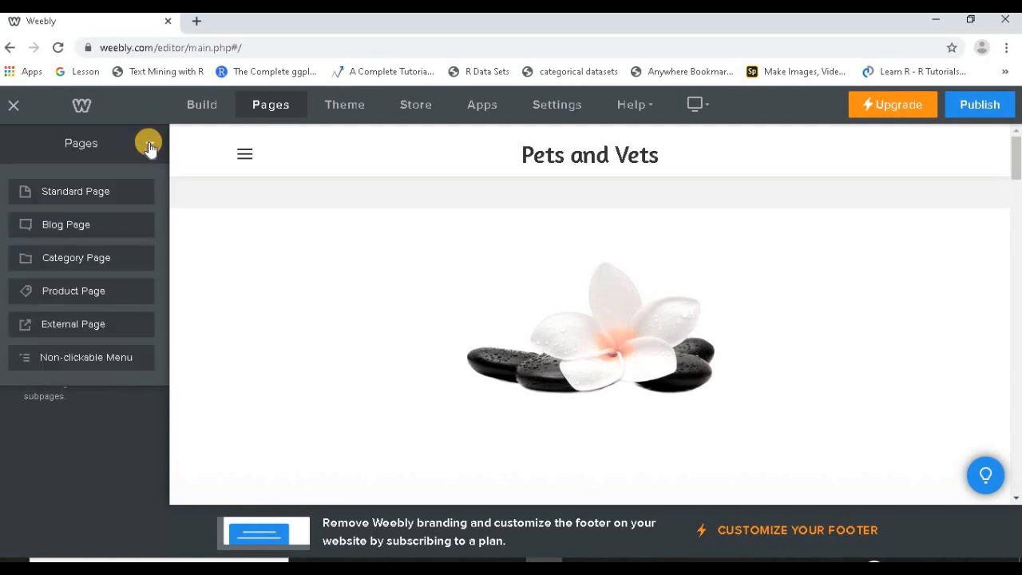
left_click(101, 197)
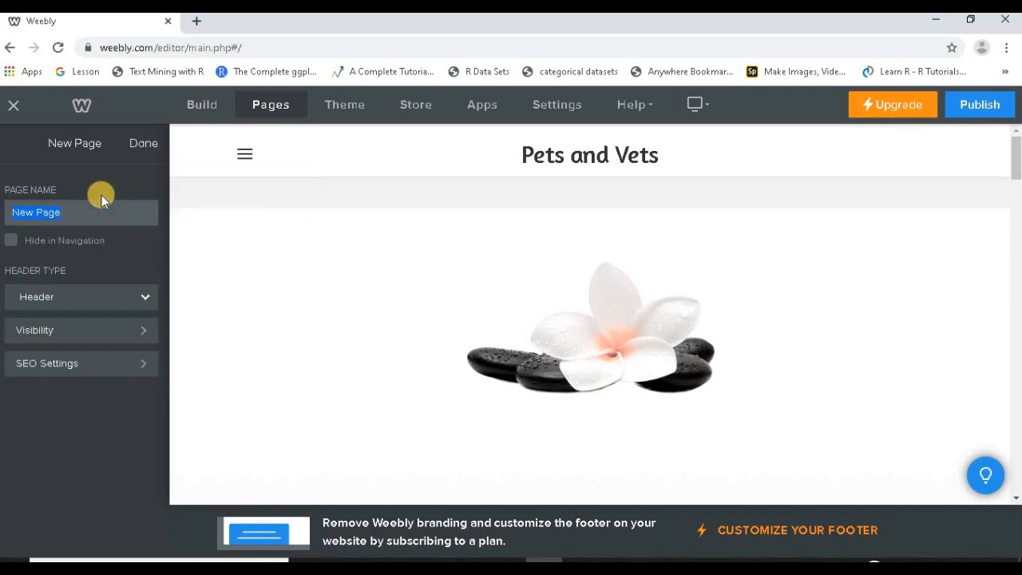
type("P")
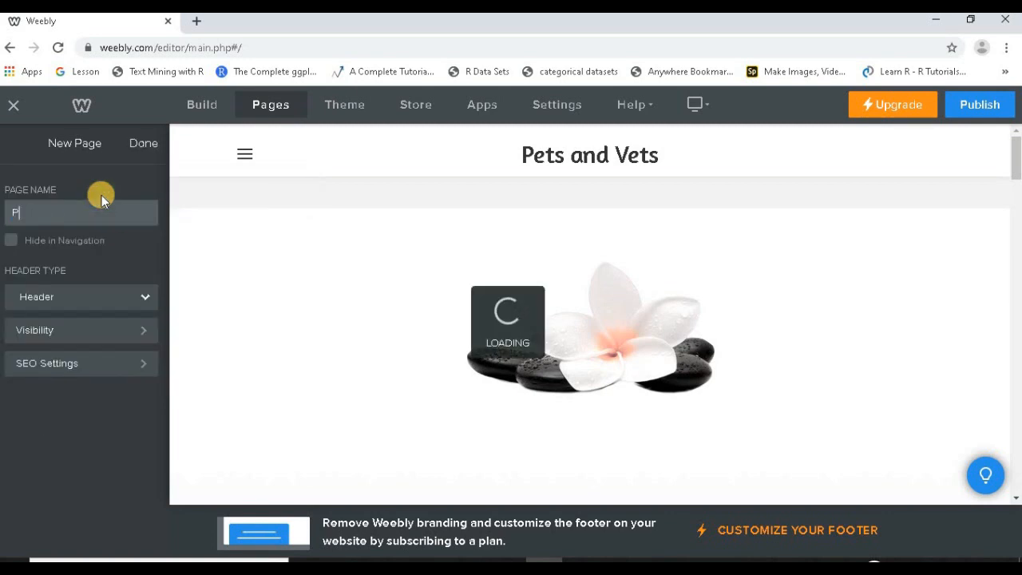
type("roducts")
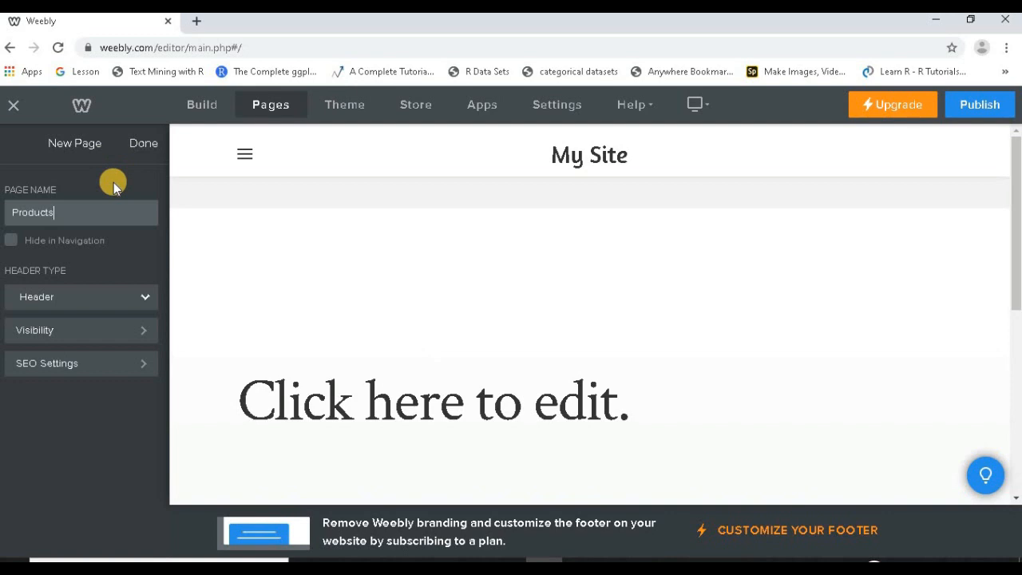
left_click(144, 147)
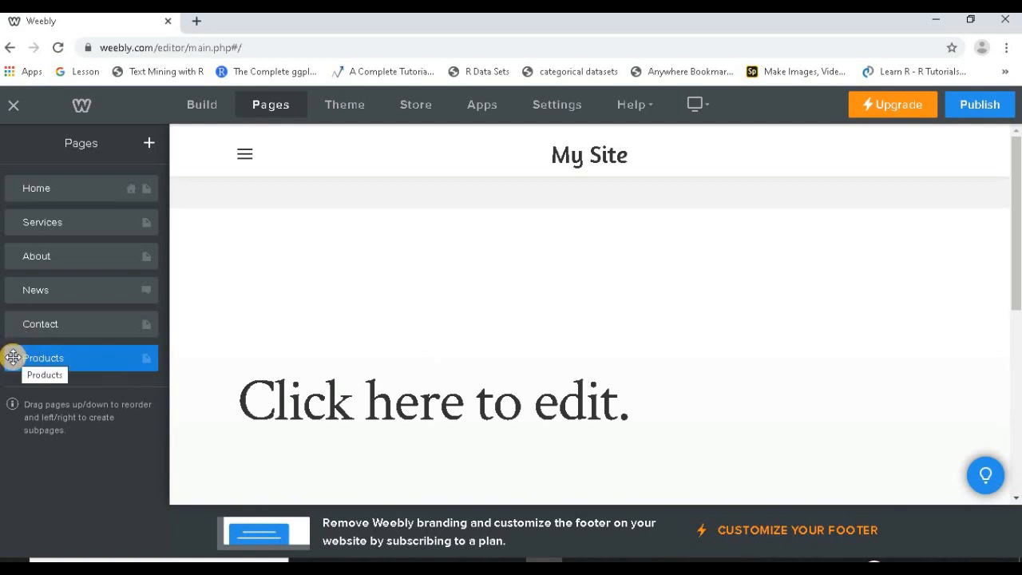
left_click_drag(13, 357, 14, 329)
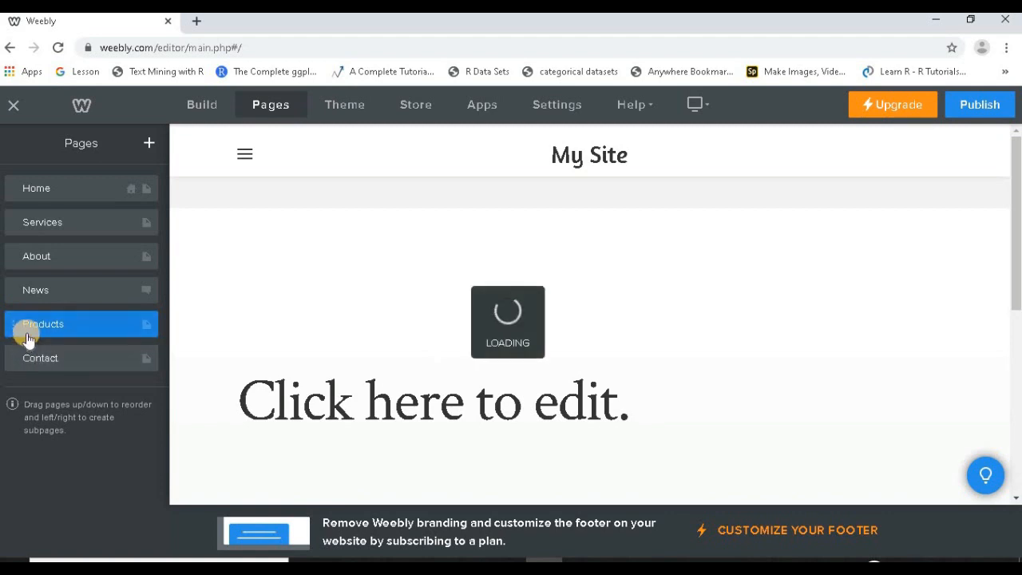
Open the page settings of the News page.
right_click(84, 290)
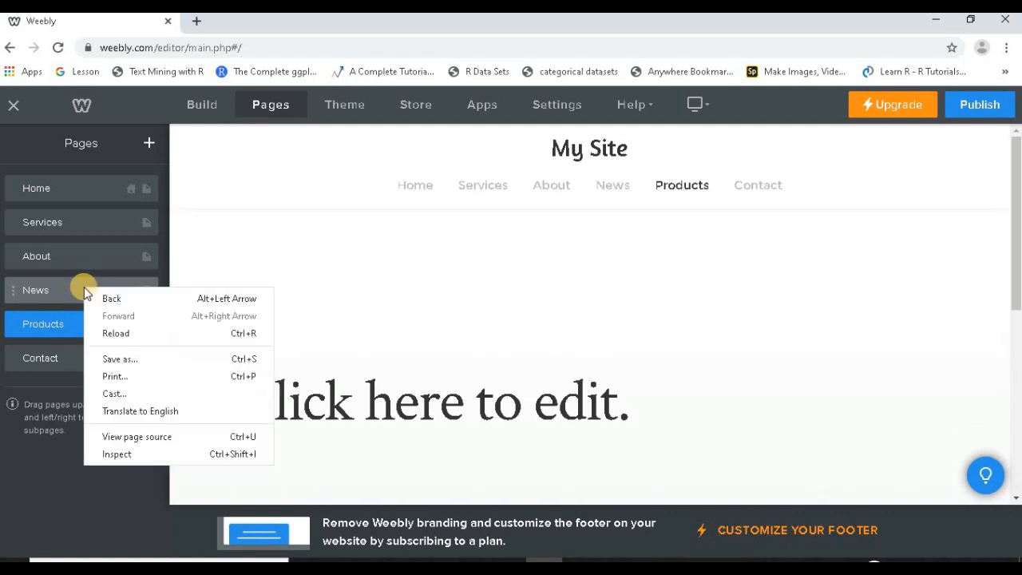
left_click(74, 294)
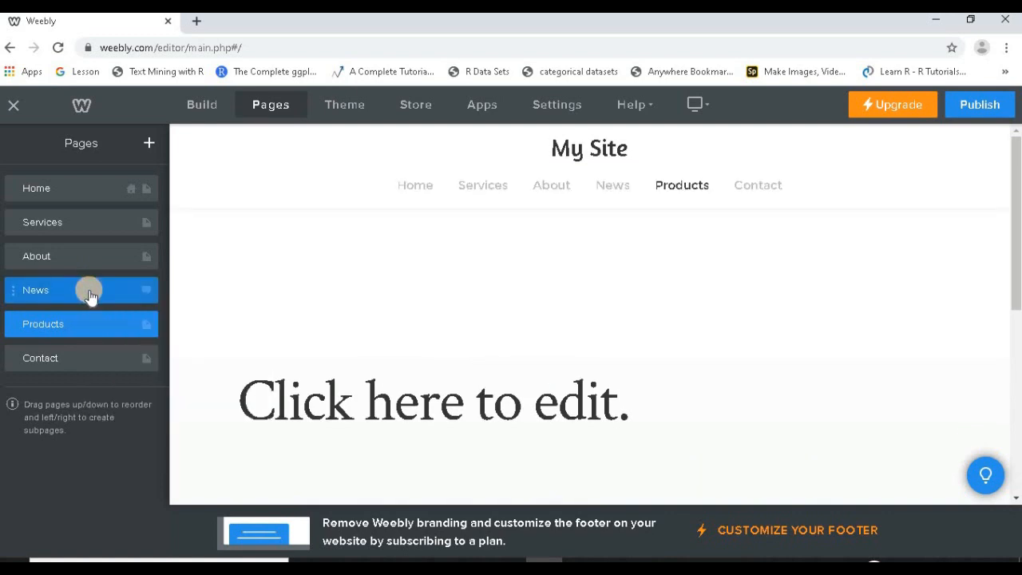
left_click(88, 290)
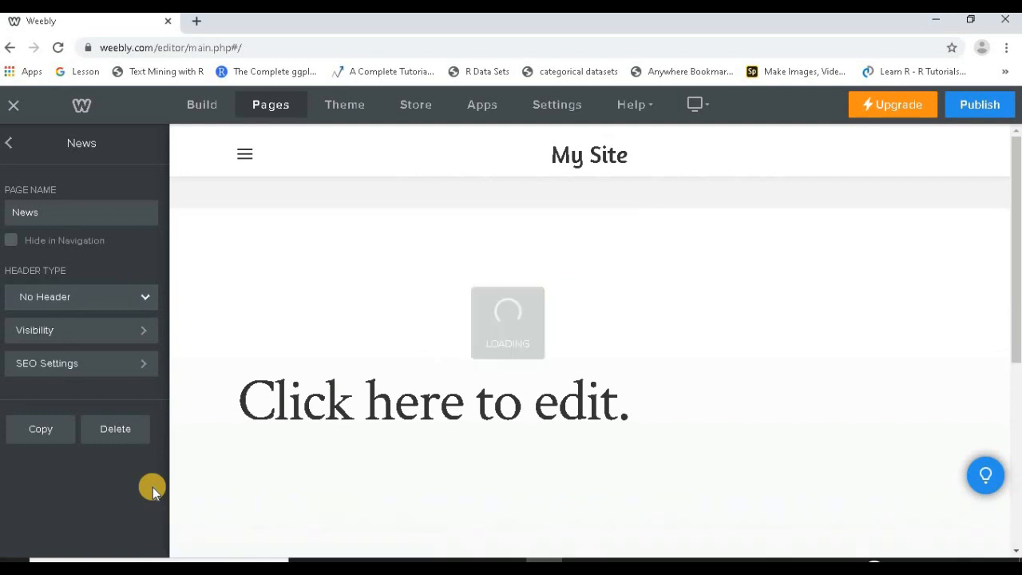
left_click(9, 147)
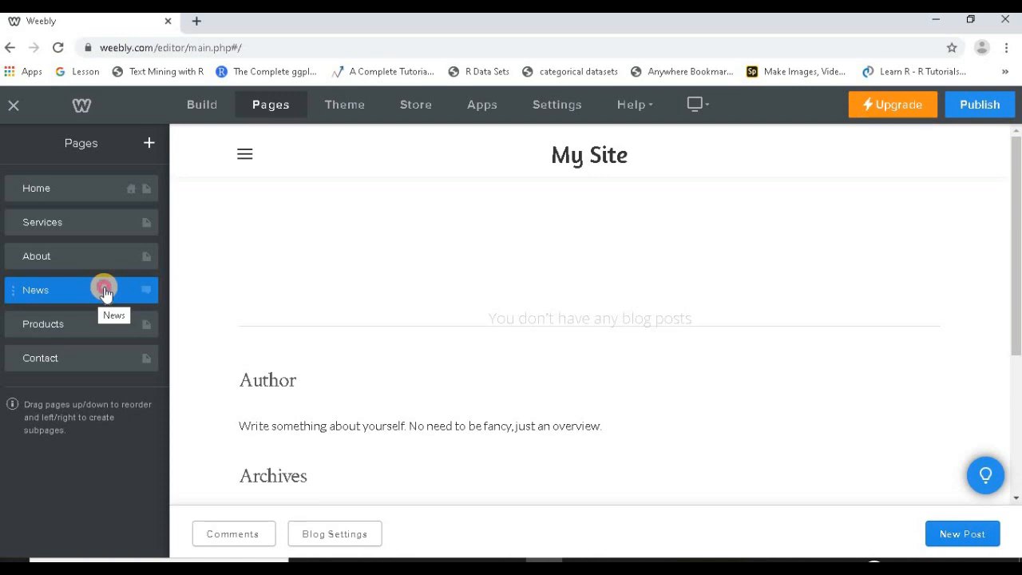
left_click(104, 292)
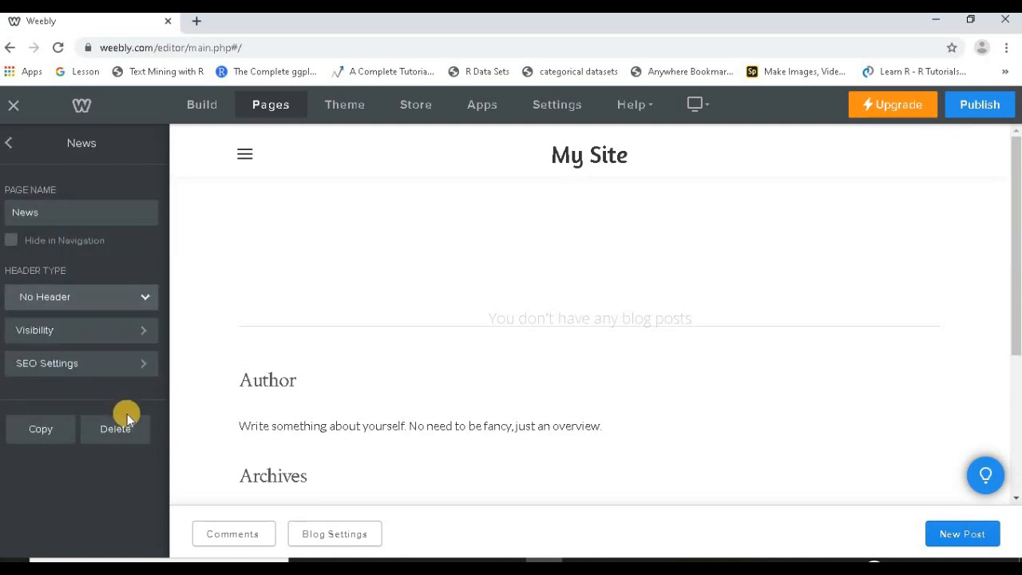
Delete the News page from the site.
left_click(118, 433)
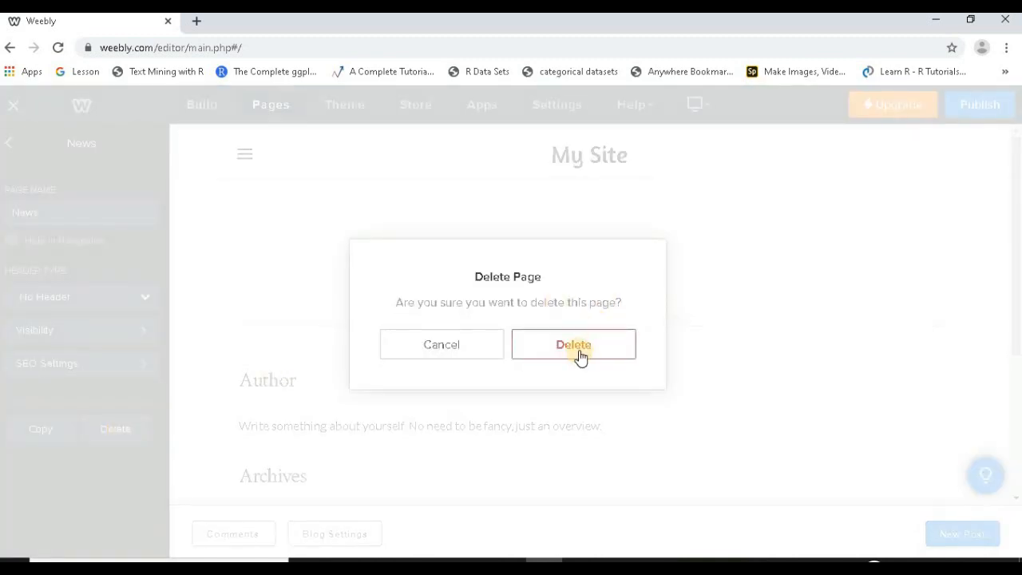
left_click(579, 357)
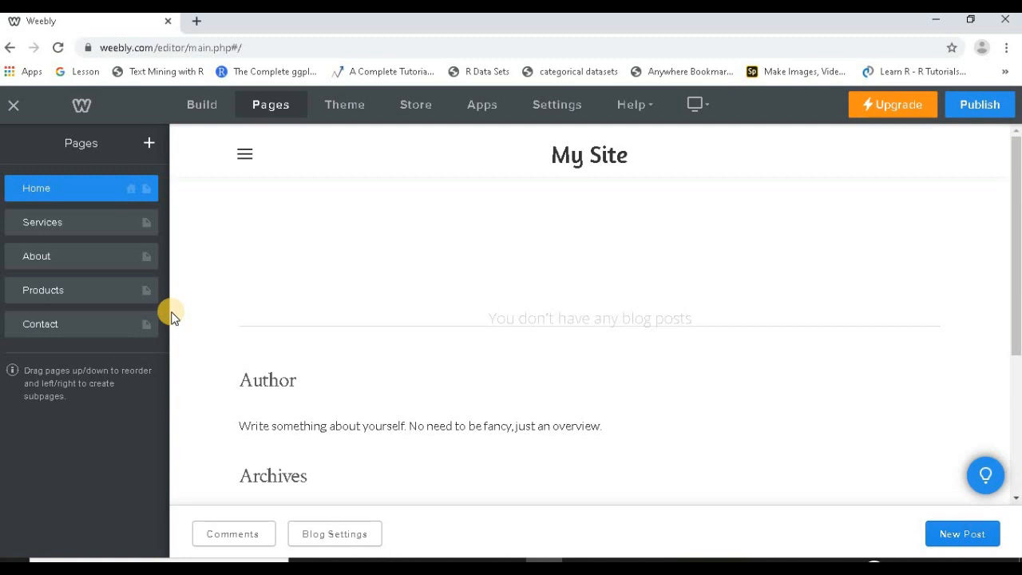
Add a standard page named Gallery and place it as a subpage under Products.
left_click(148, 146)
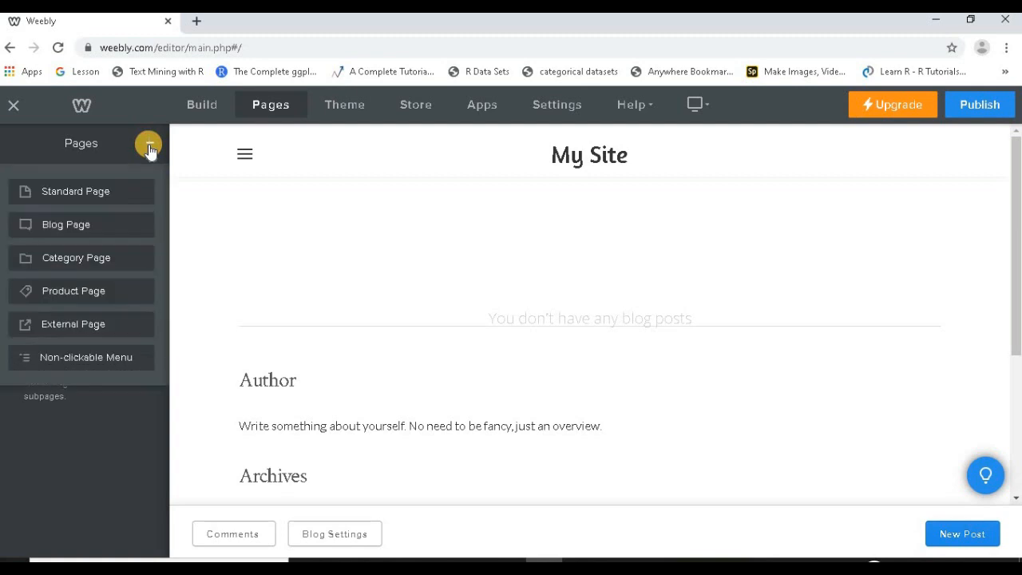
left_click(100, 197)
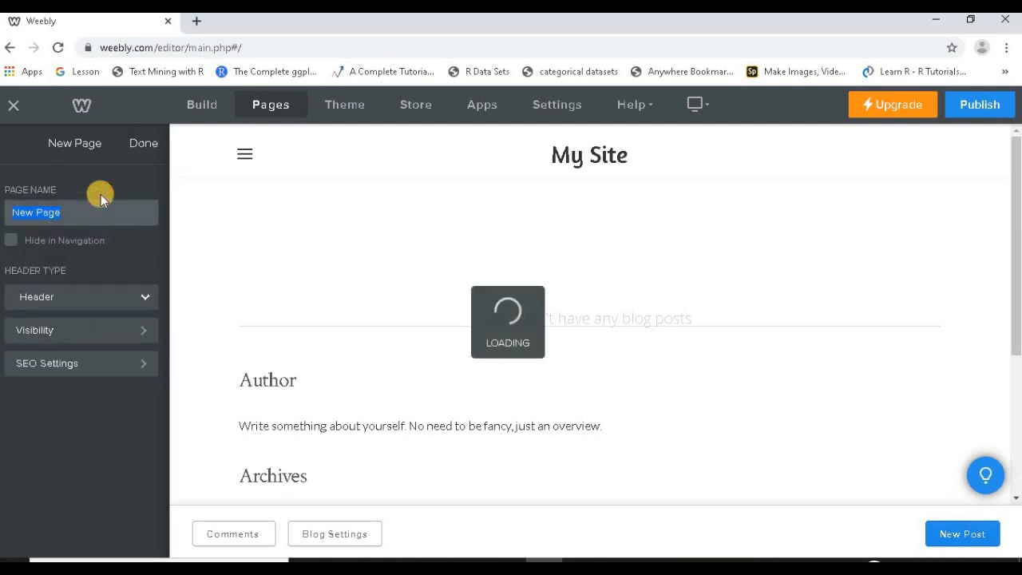
type("Gallery")
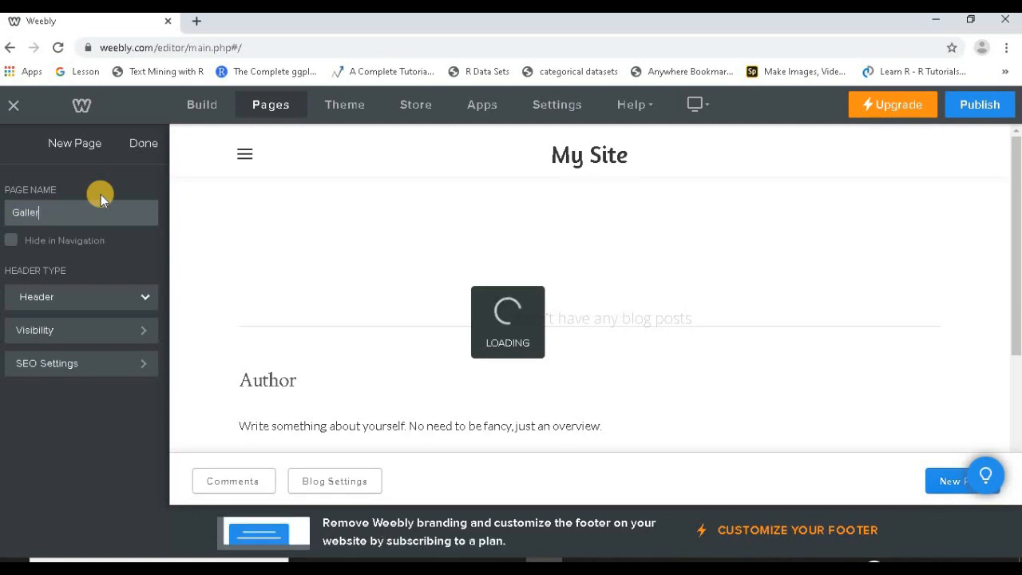
left_click(143, 145)
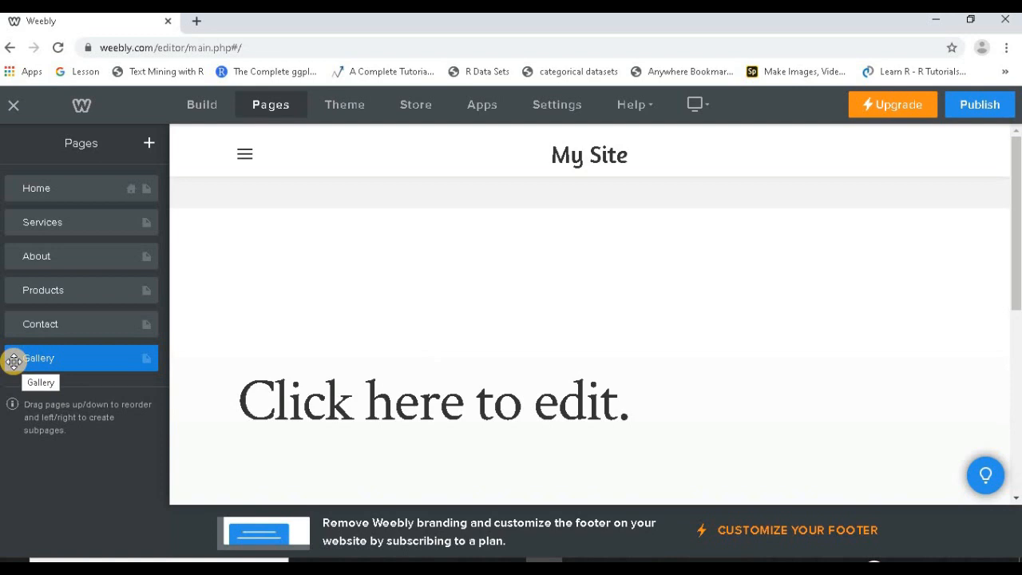
left_click_drag(14, 361, 27, 323)
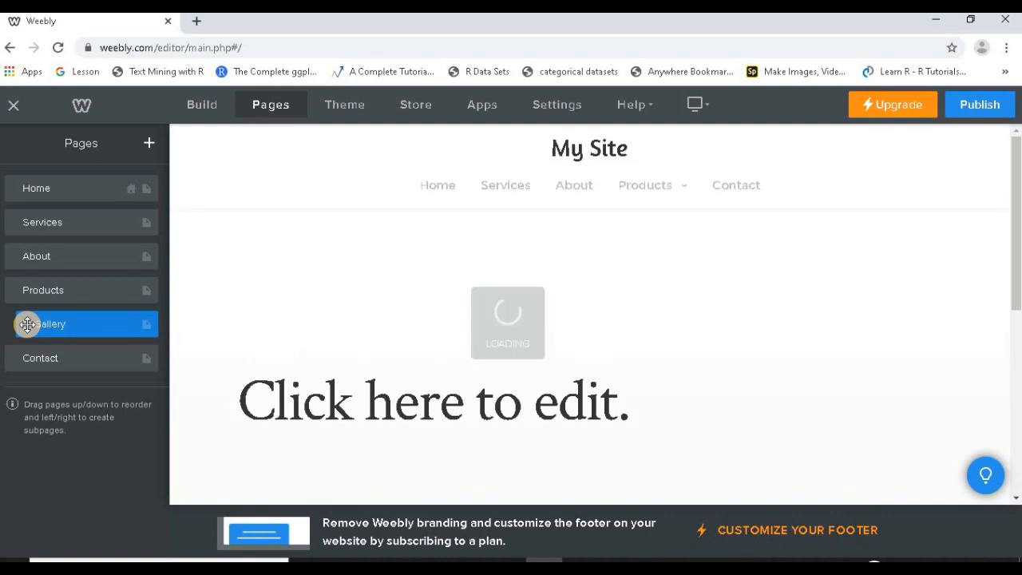
Return to editing the Home page and add a Title element above the flower picture.
left_click(44, 193)
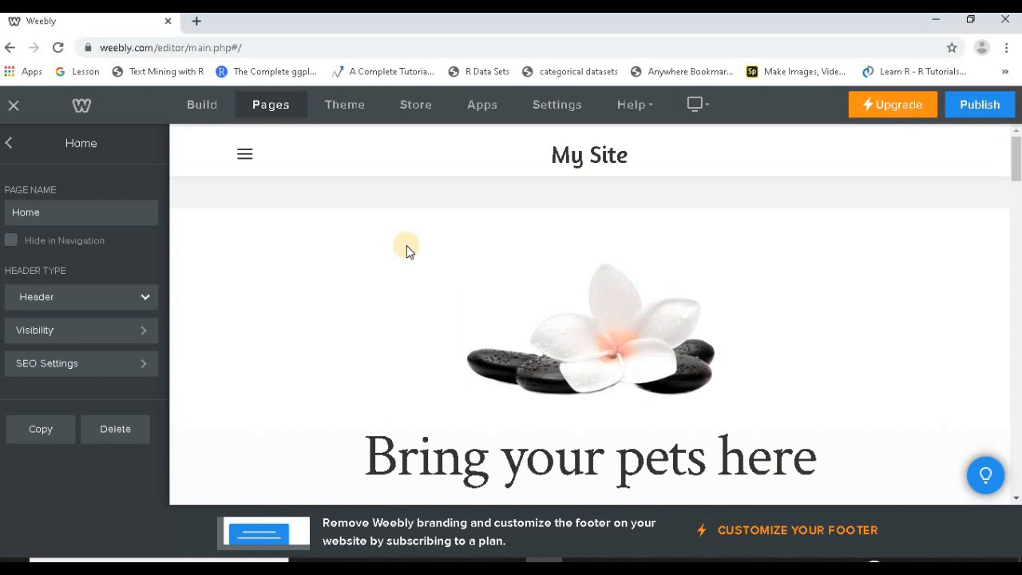
left_click(197, 107)
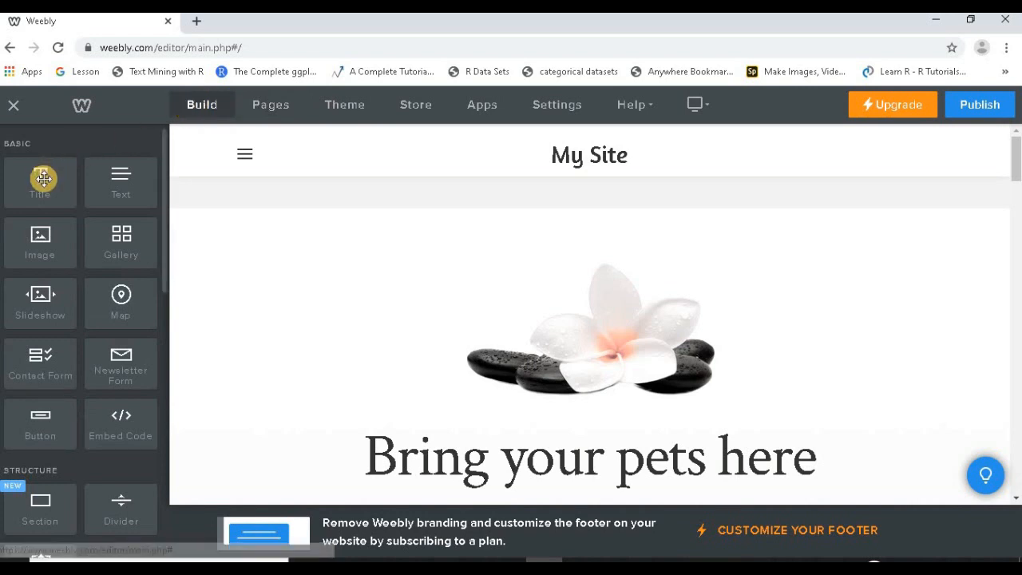
left_click_drag(40, 182, 575, 153)
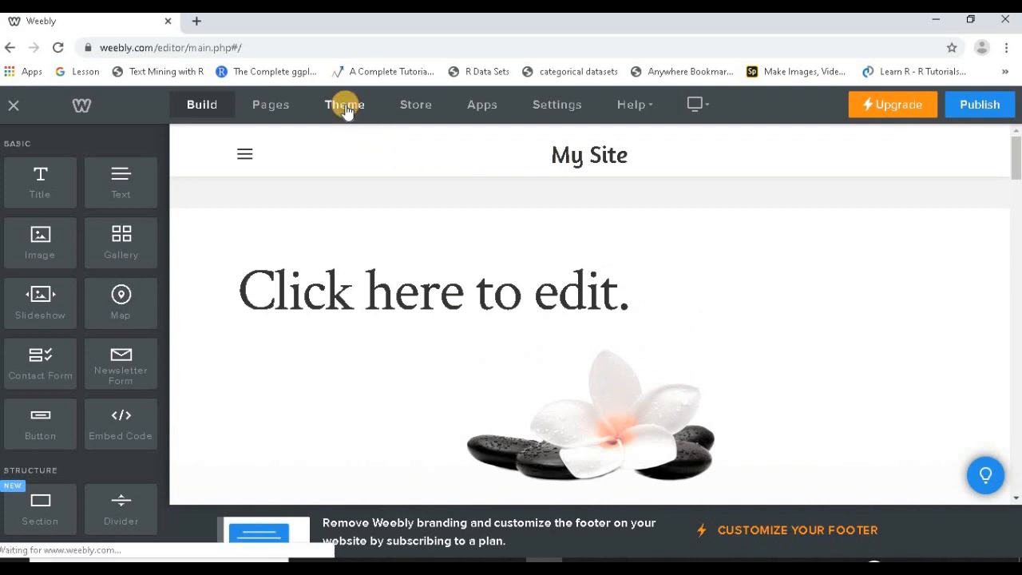
View the theme settings and open the choice of themes for the site.
left_click(345, 107)
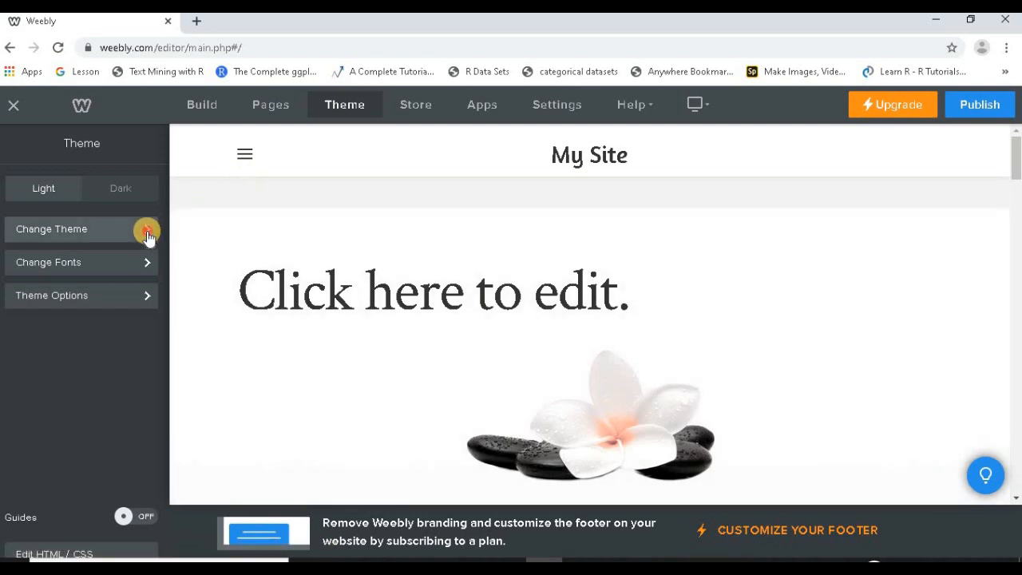
left_click(147, 231)
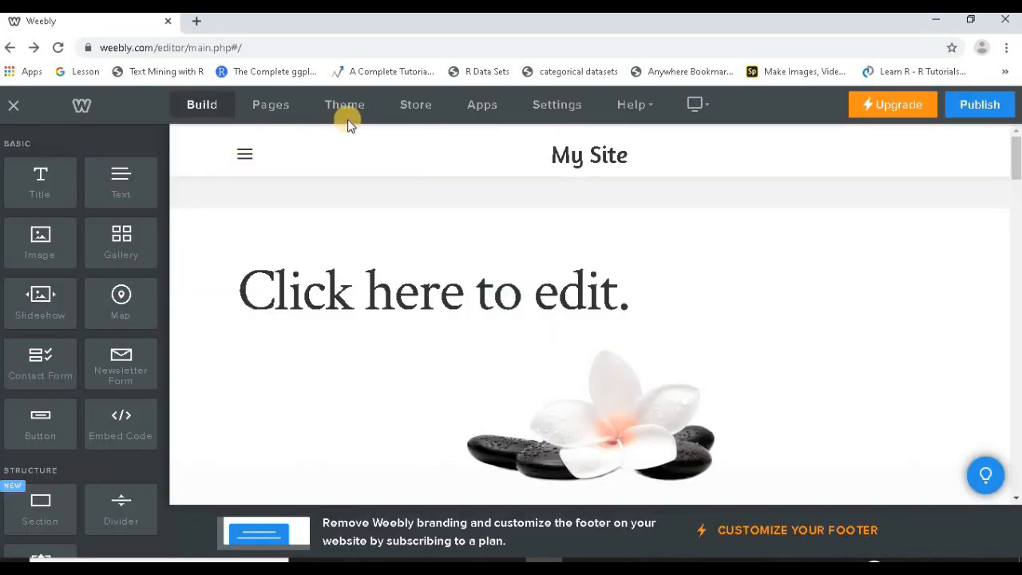
Review the store overview's setup tasks, including store information, items, payments, shipping and taxes, and return to the site editor.
left_click(416, 107)
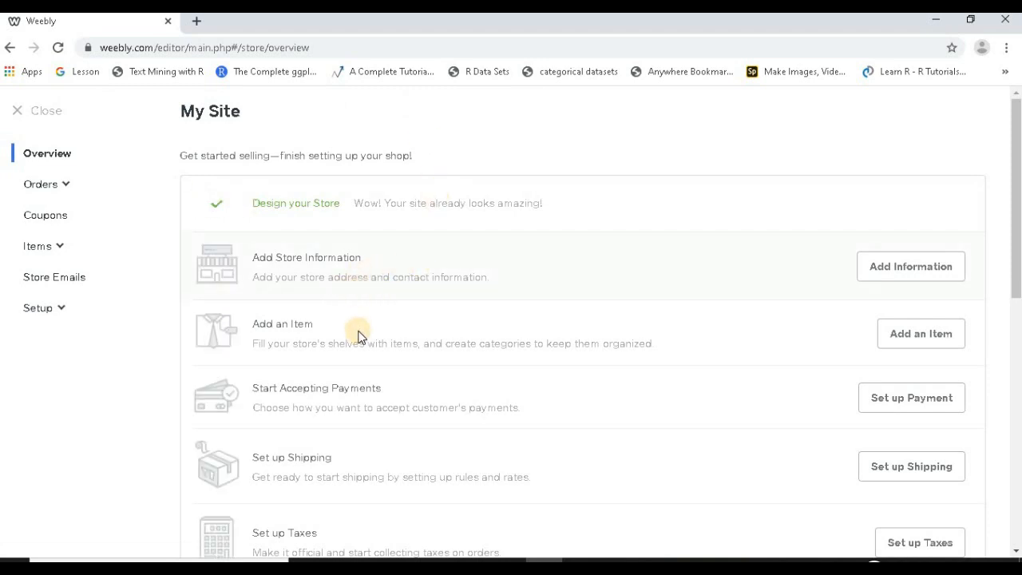
scroll(359, 339, "down", 2)
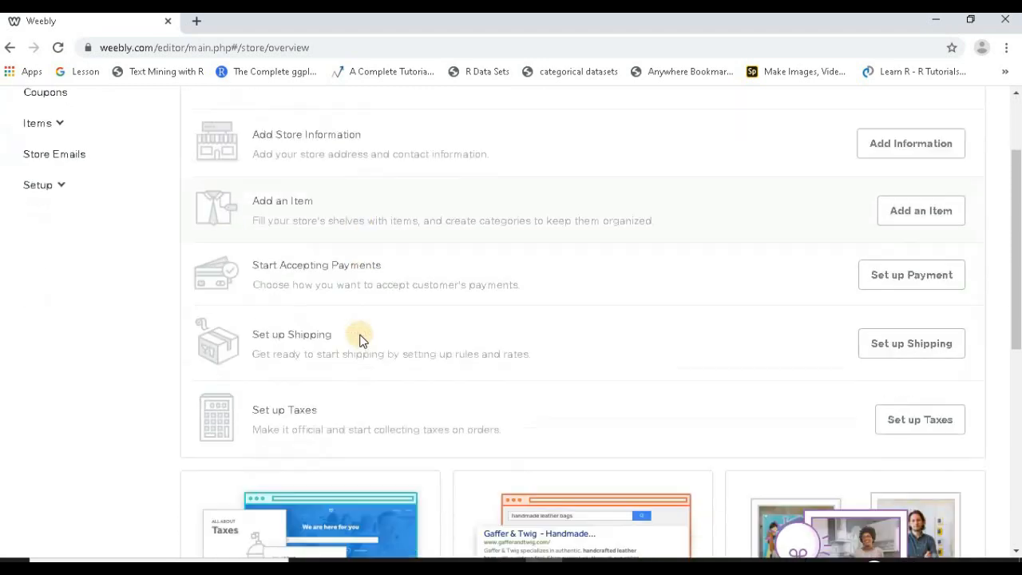
scroll(359, 339, "up", 2)
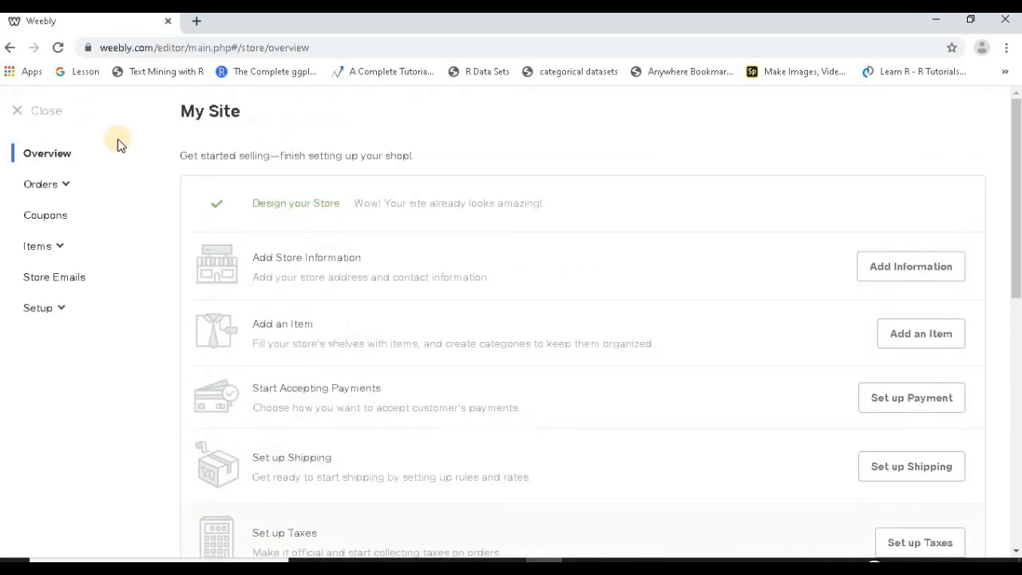
left_click(10, 50)
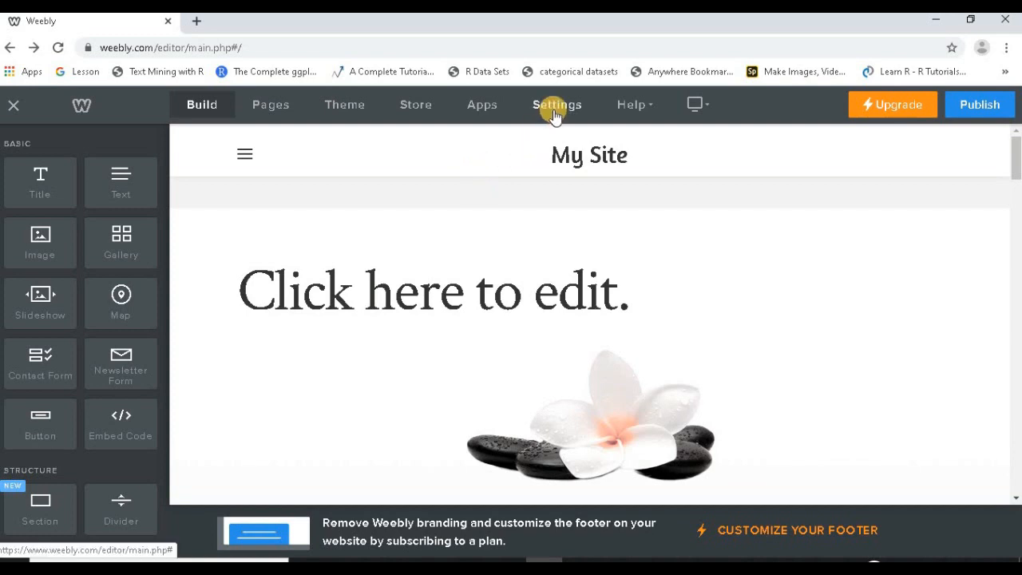
Browse the App Center's app collections and recommended apps, and return to the site editor.
left_click(484, 112)
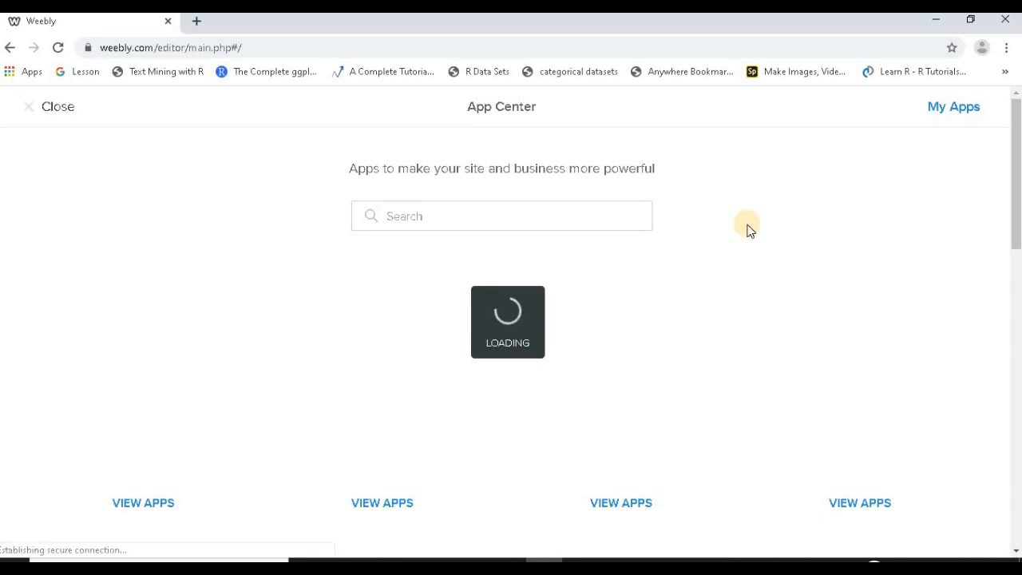
scroll(803, 304, "down", 3)
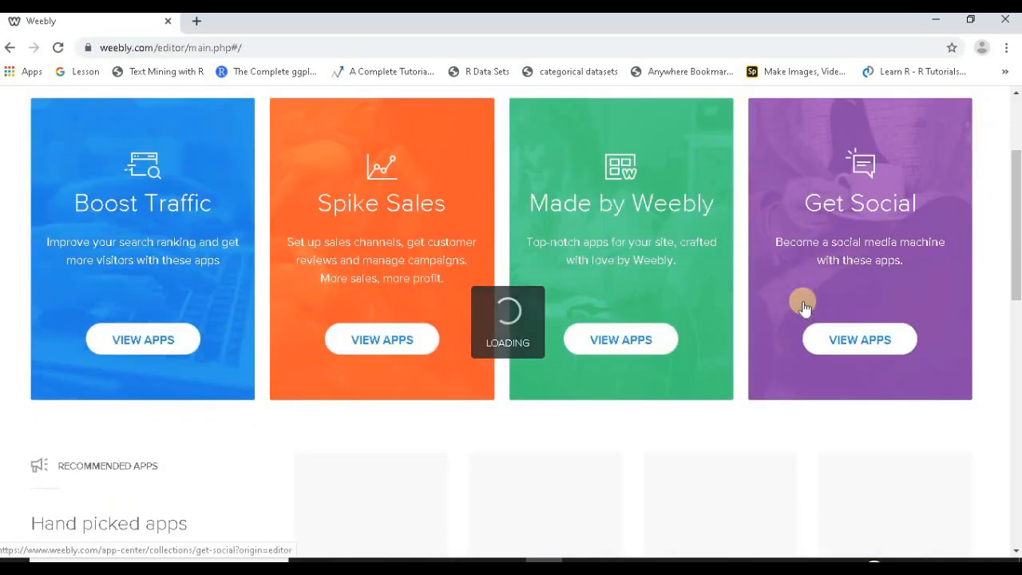
scroll(803, 305, "down", 2)
scroll(802, 300, "up", 3)
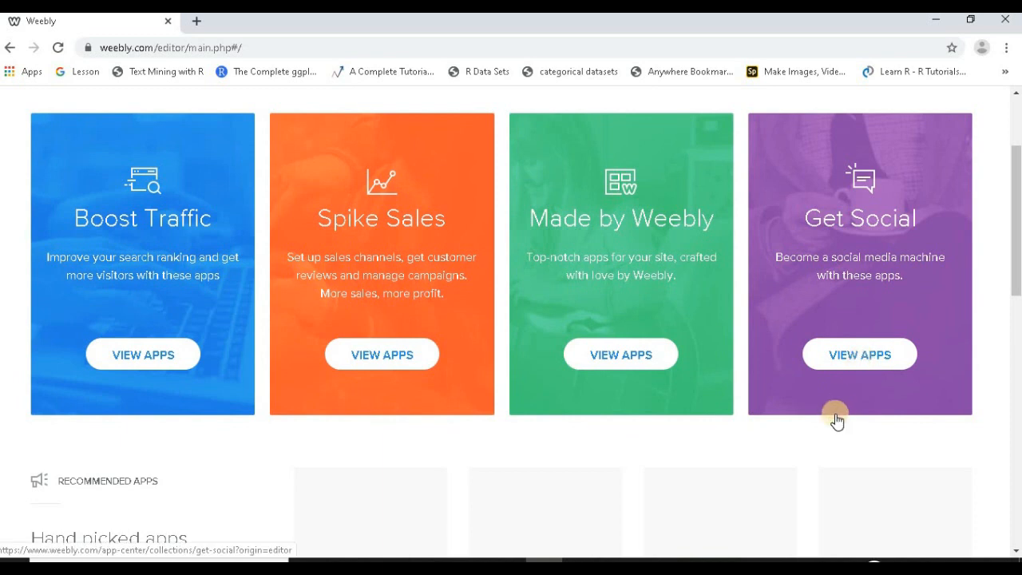
scroll(836, 421, "up", 2)
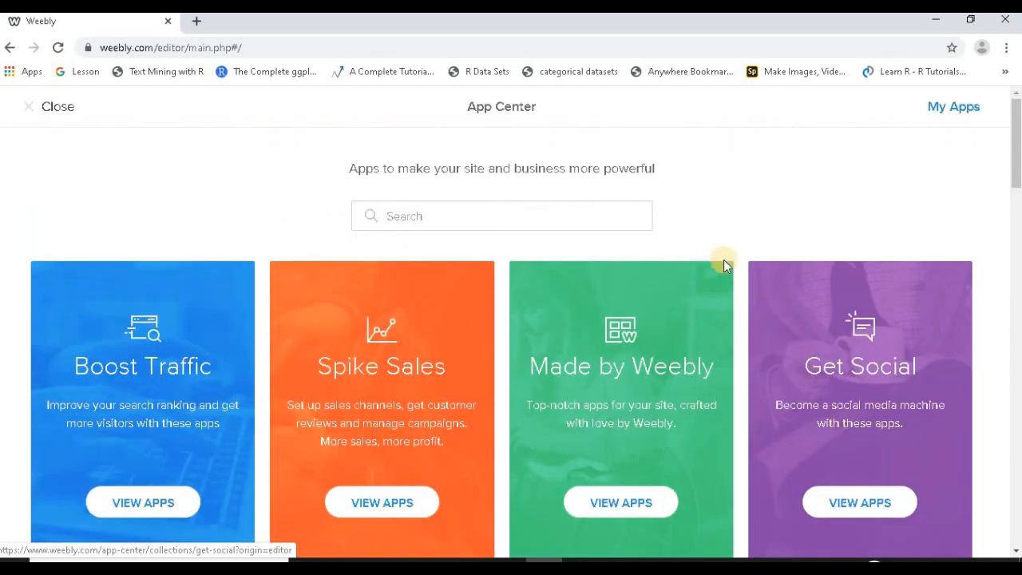
left_click(11, 49)
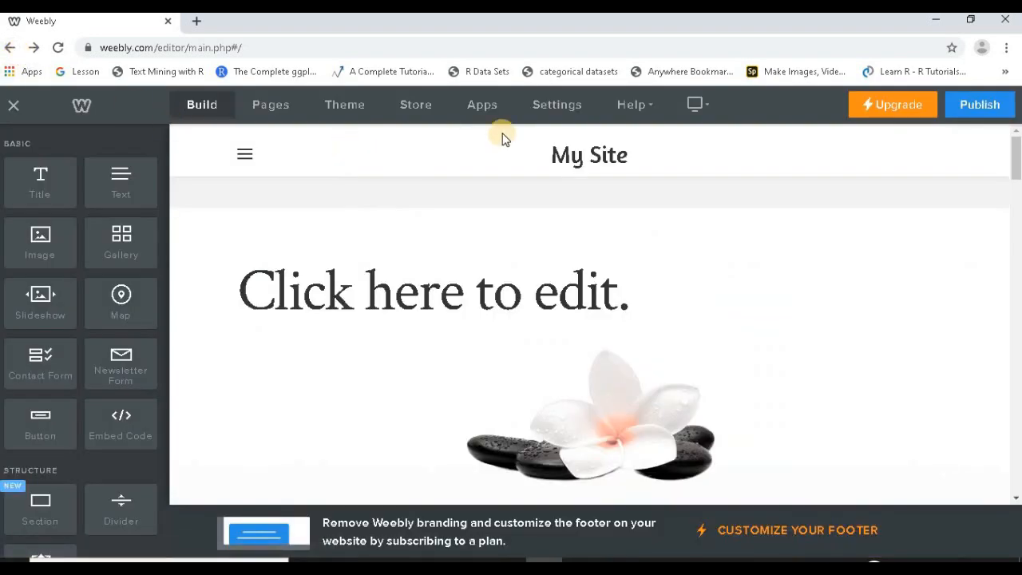
Review the general site settings, from site address, title and category to password, site formatting, cookie notification and AdSense authorization.
left_click(556, 110)
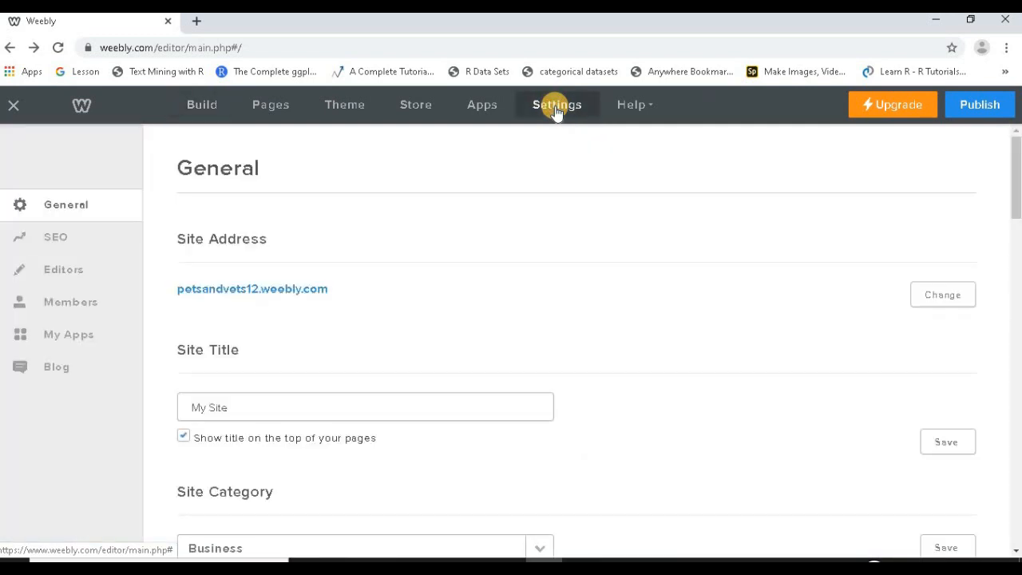
scroll(387, 269, "down", 1)
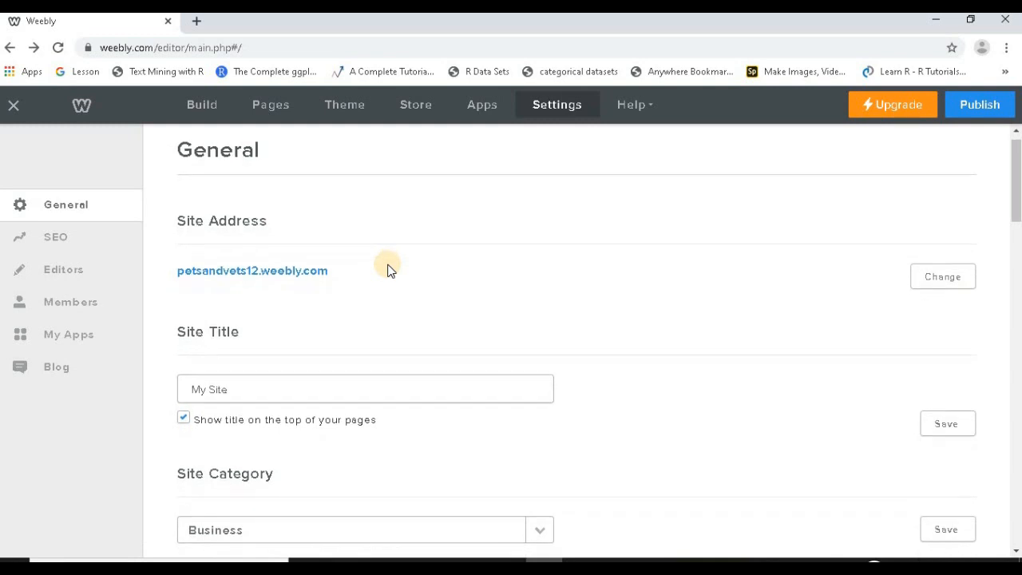
scroll(388, 269, "down", 1)
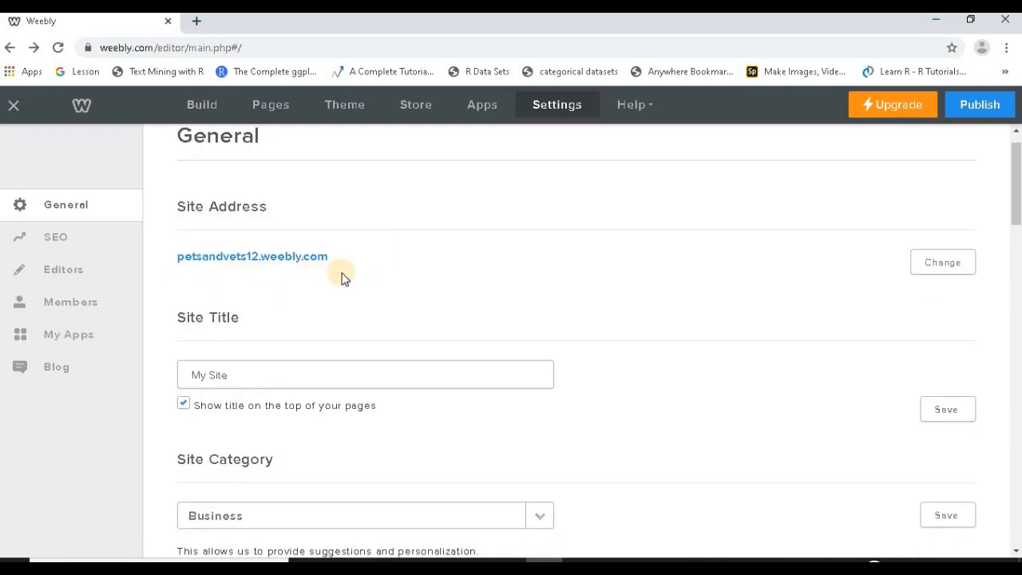
scroll(341, 276, "down", 1)
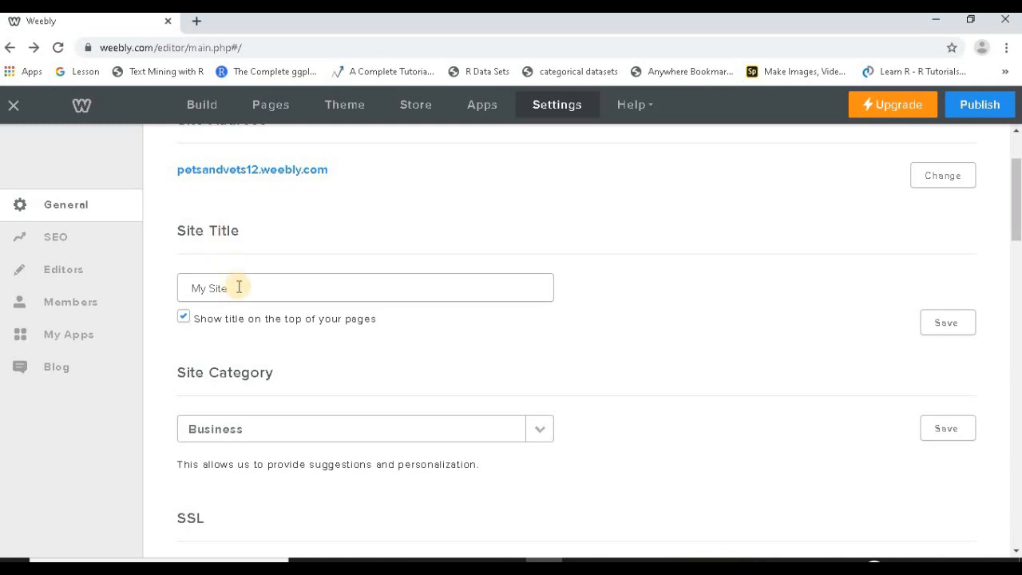
scroll(239, 287, "down", 2)
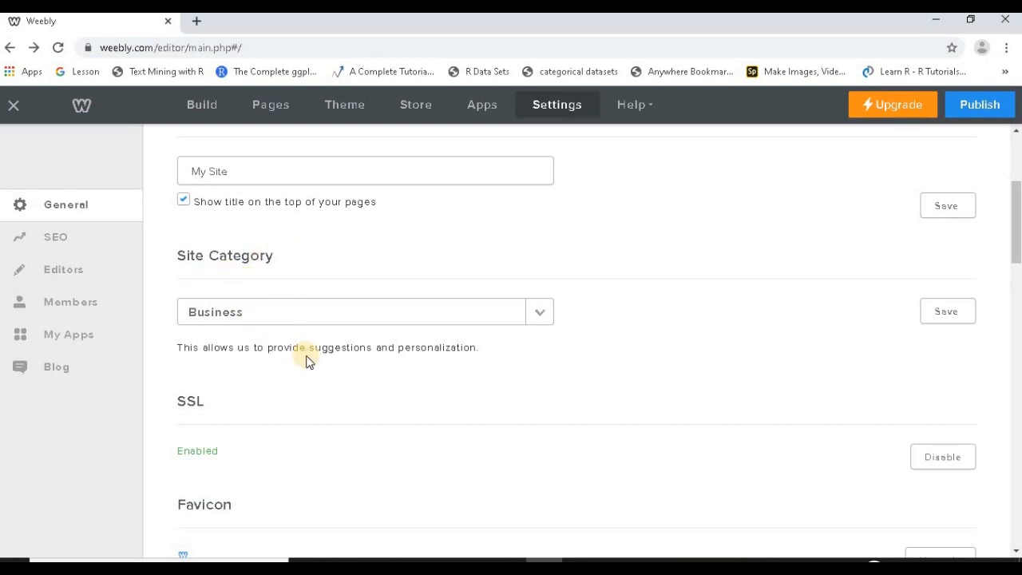
scroll(312, 397, "down", 1)
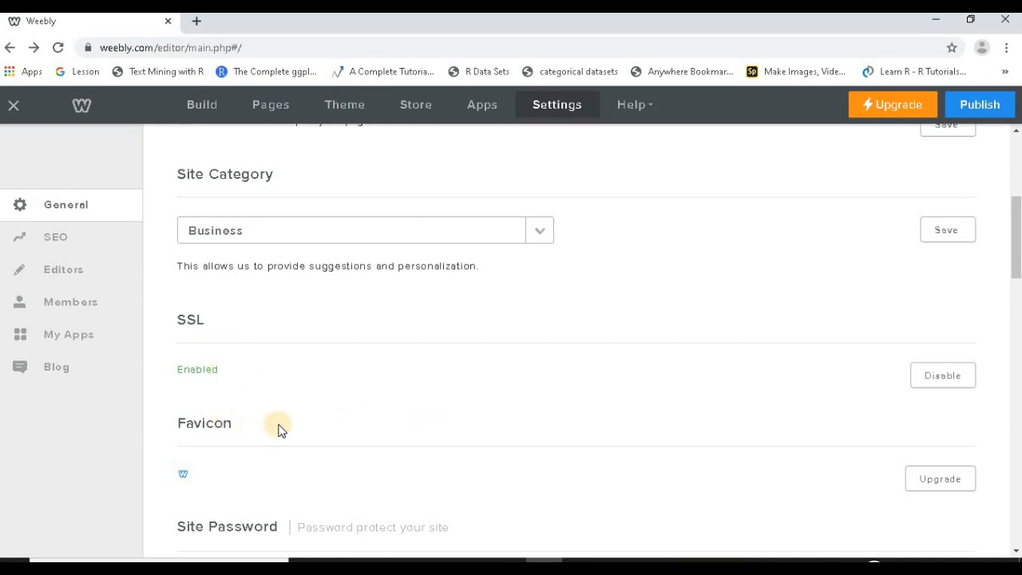
scroll(280, 430, "down", 2)
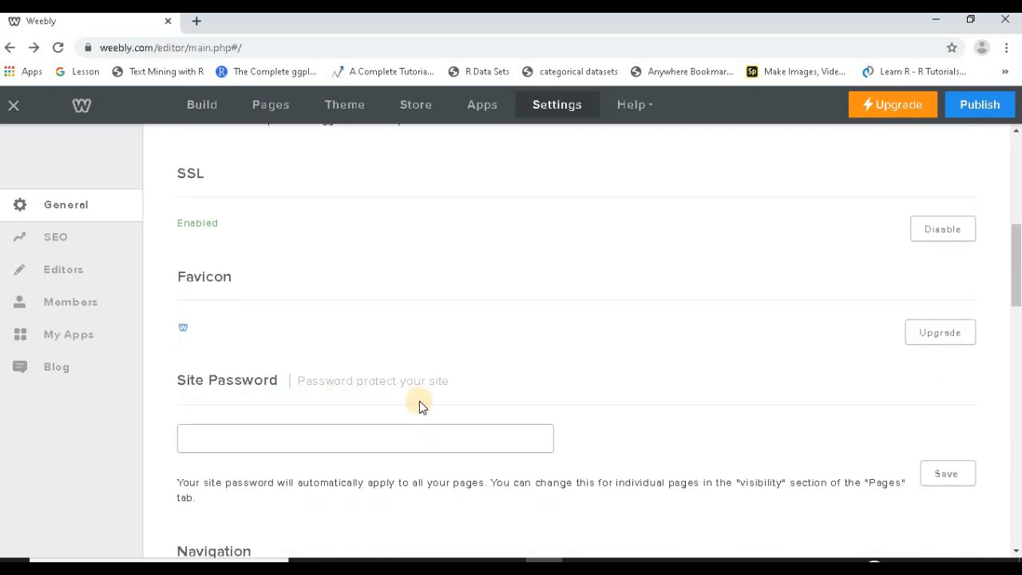
scroll(419, 401, "down", 1)
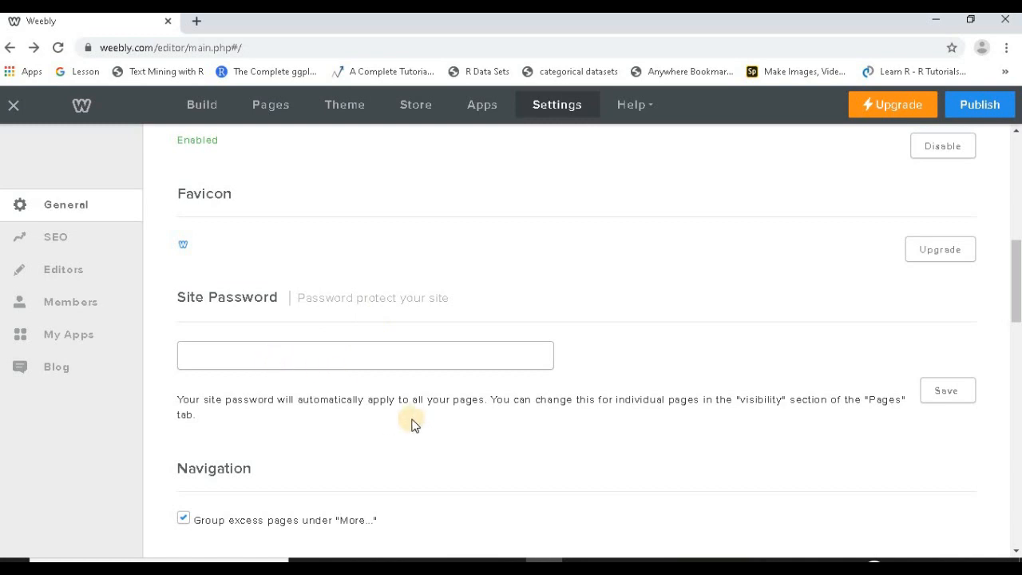
scroll(412, 424, "down", 2)
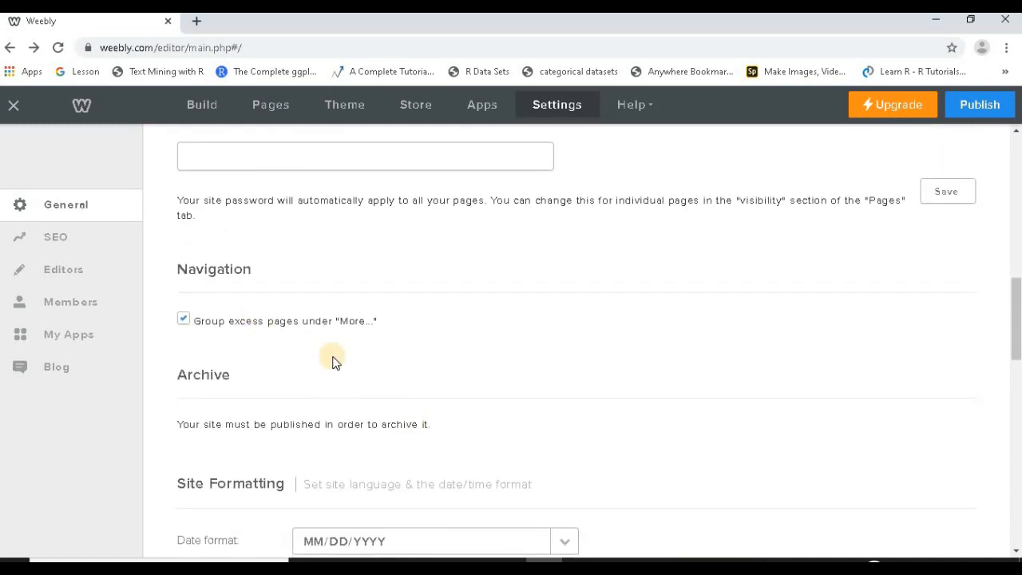
scroll(333, 361, "down", 2)
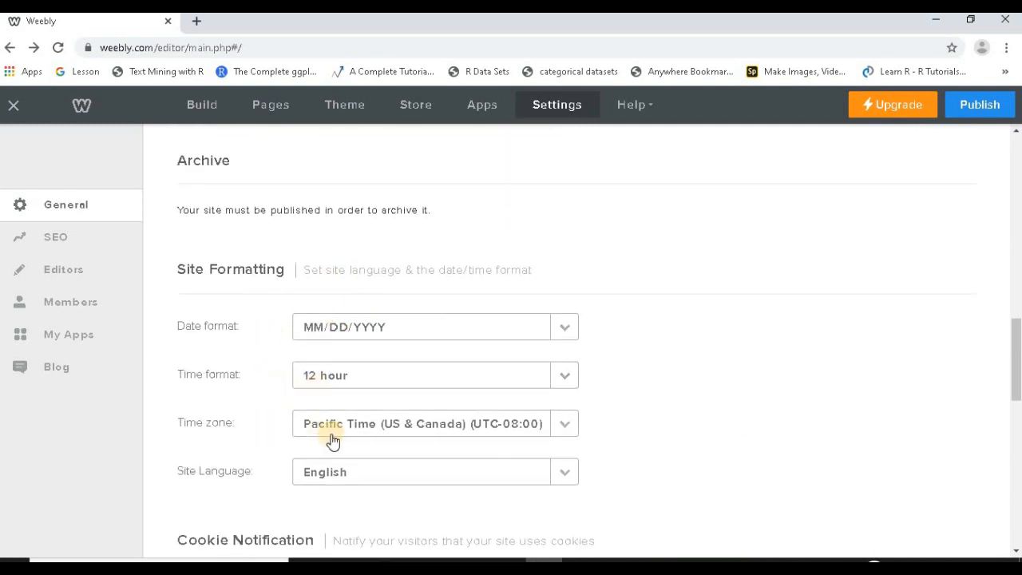
scroll(359, 485, "down", 4)
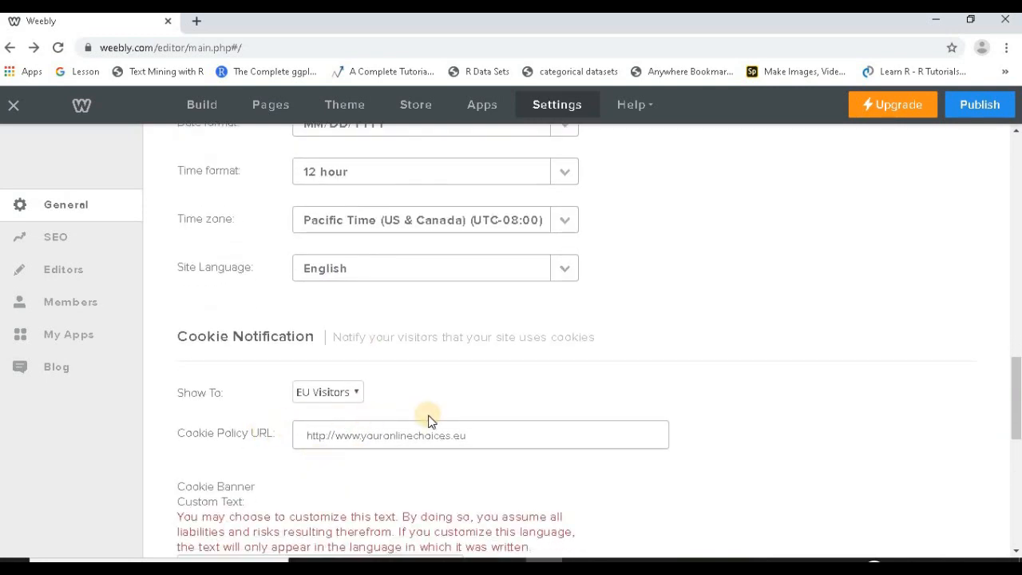
scroll(428, 421, "down", 3)
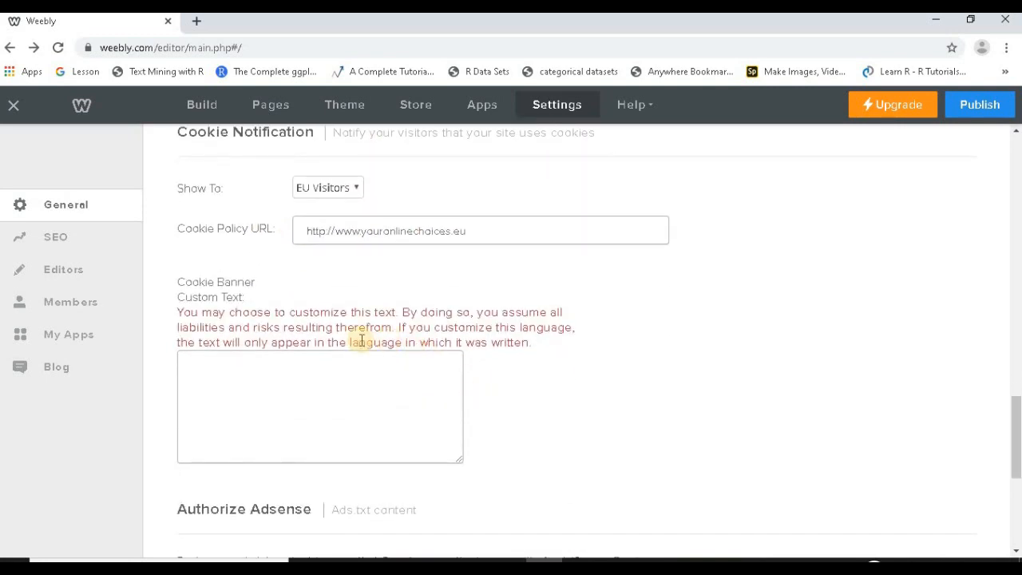
scroll(494, 373, "down", 4)
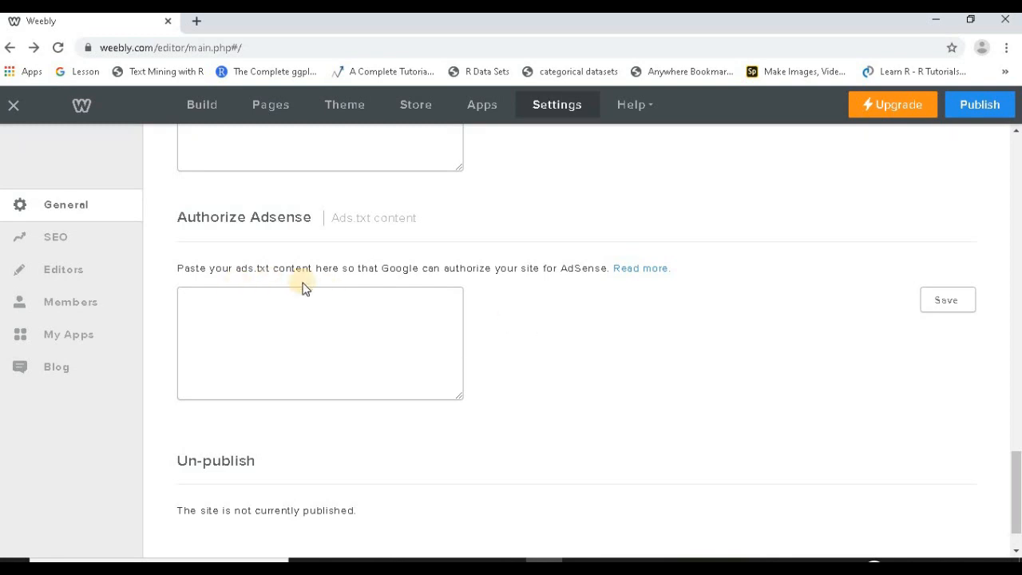
scroll(510, 342, "down", 1)
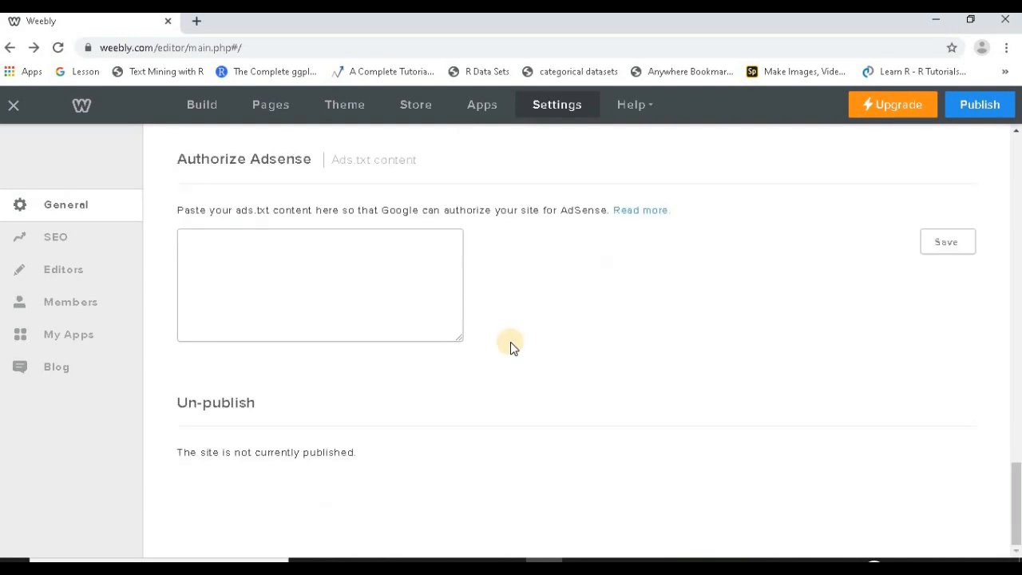
scroll(510, 342, "up", 10)
scroll(510, 342, "up", 10)
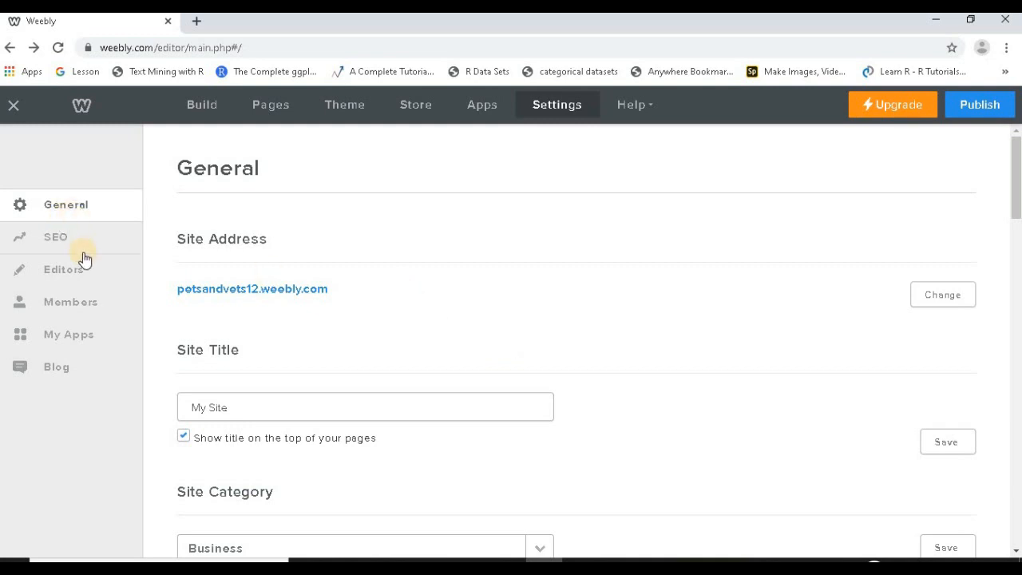
Open the site's SEO settings to examine the description, meta keywords and footer code fields.
left_click(59, 248)
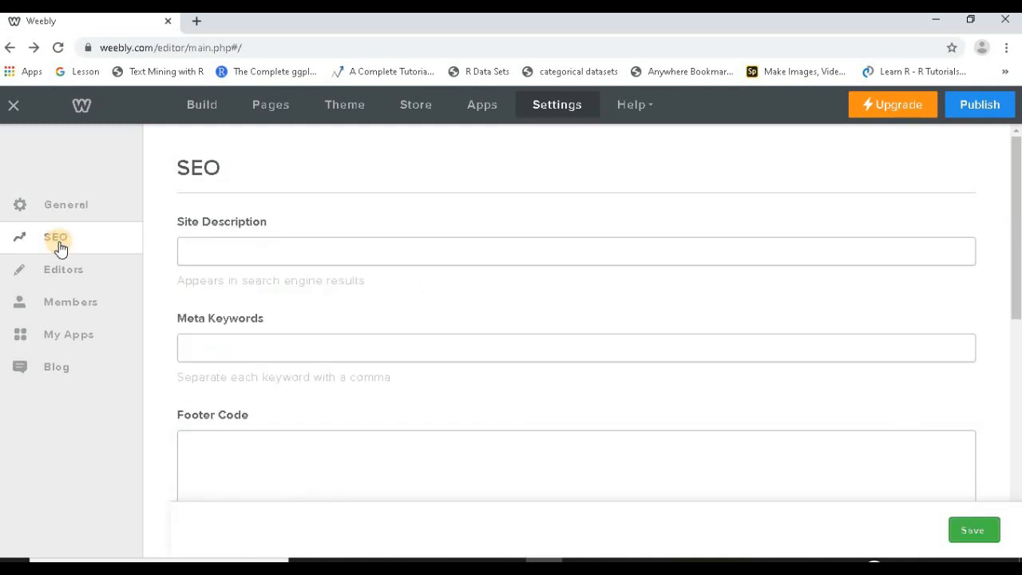